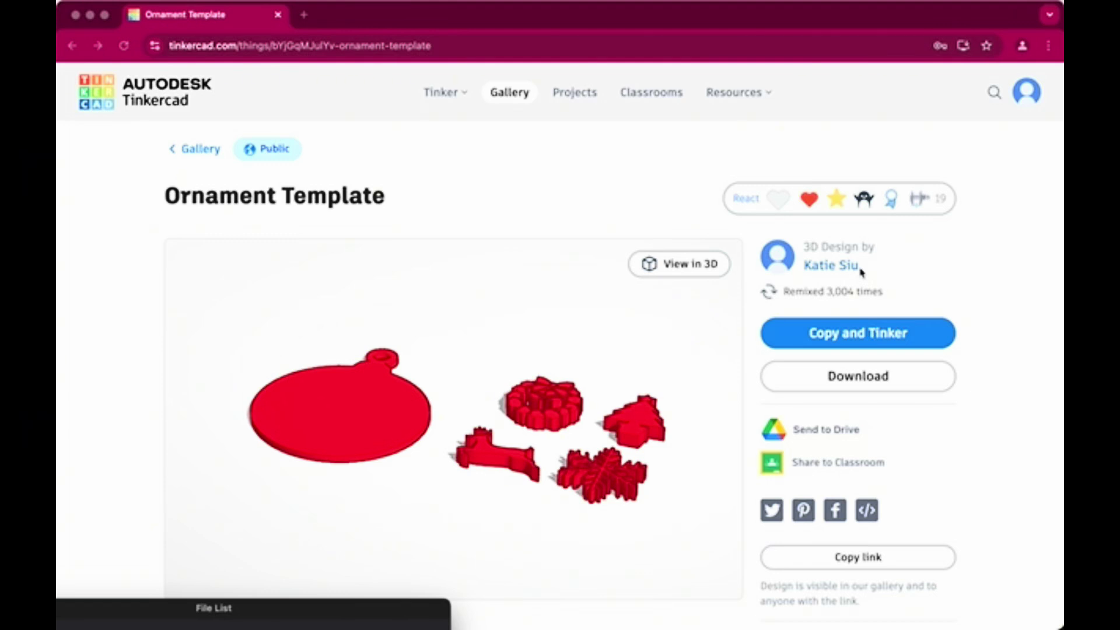
Copy the shared Ornament Template into an editable design and dismiss the Cruise tool notice.
click(830, 340)
click(816, 335)
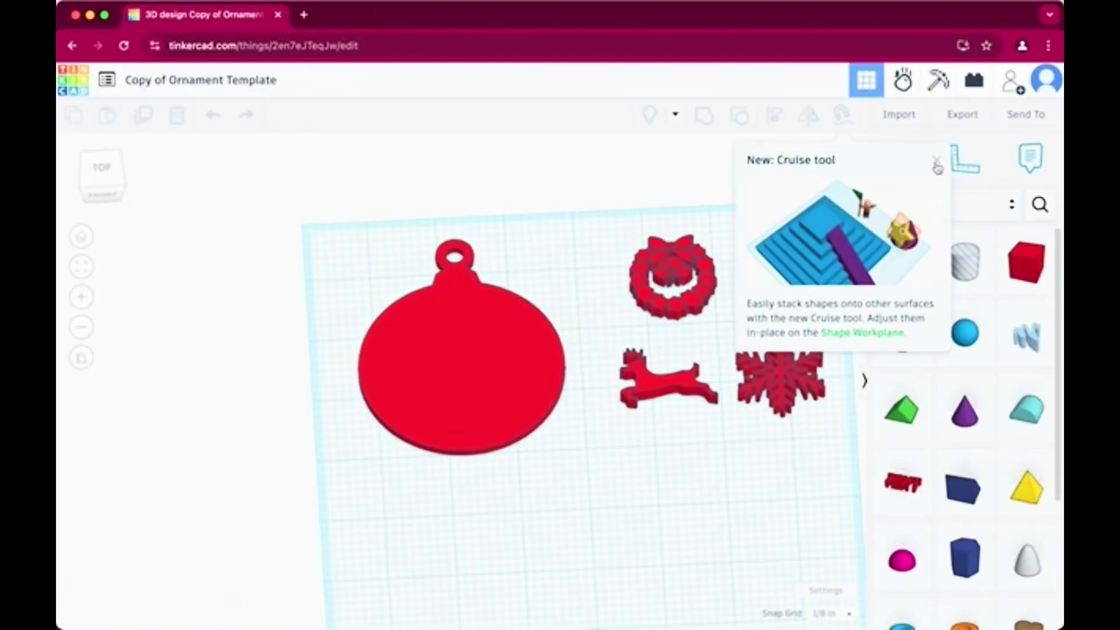
click(936, 164)
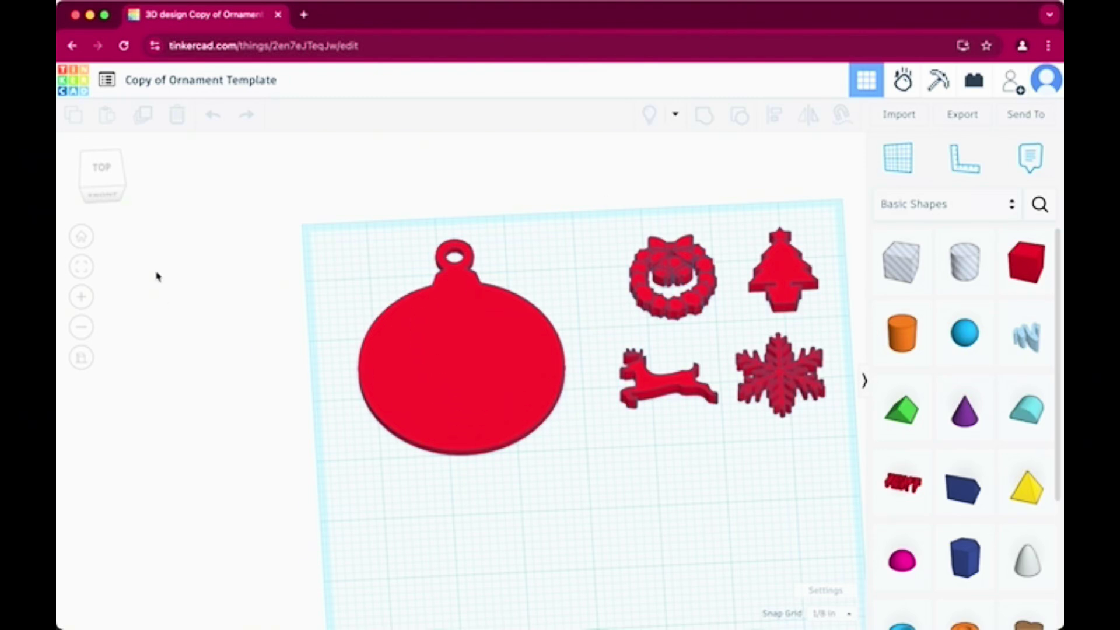
Move the wreath shape onto the upper part of the round ornament, below its hanging loop.
click(103, 173)
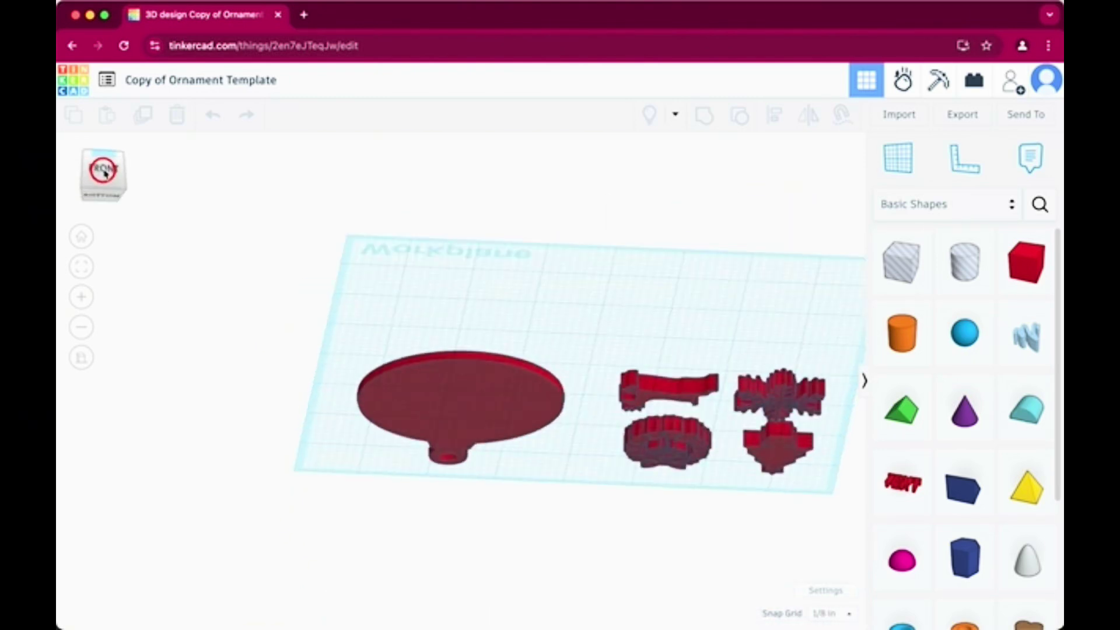
drag(104, 174, 104, 188)
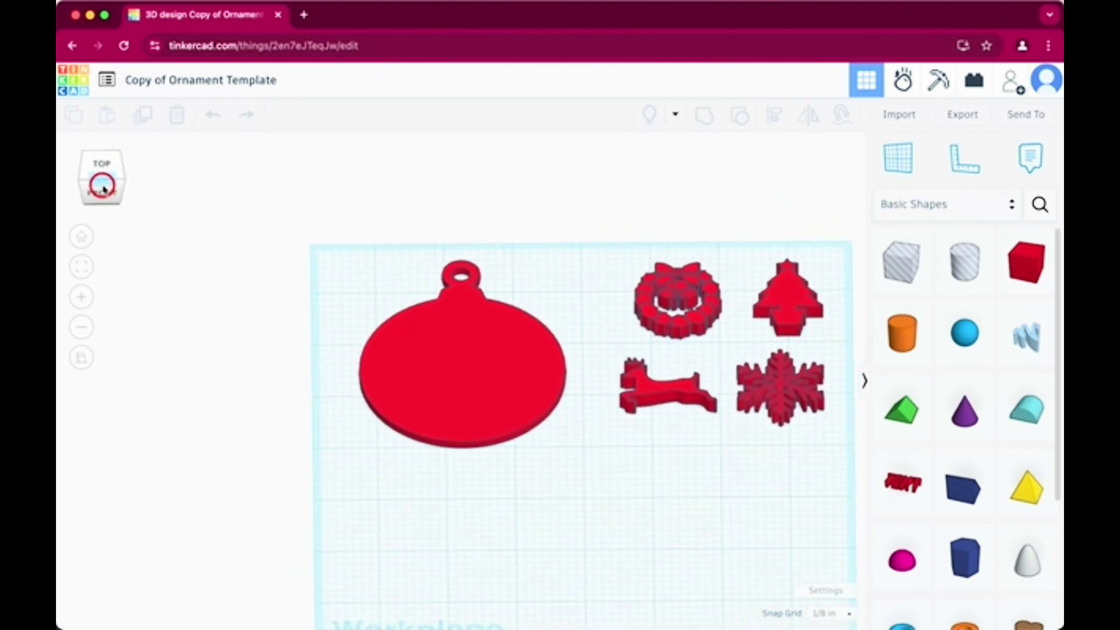
click(671, 300)
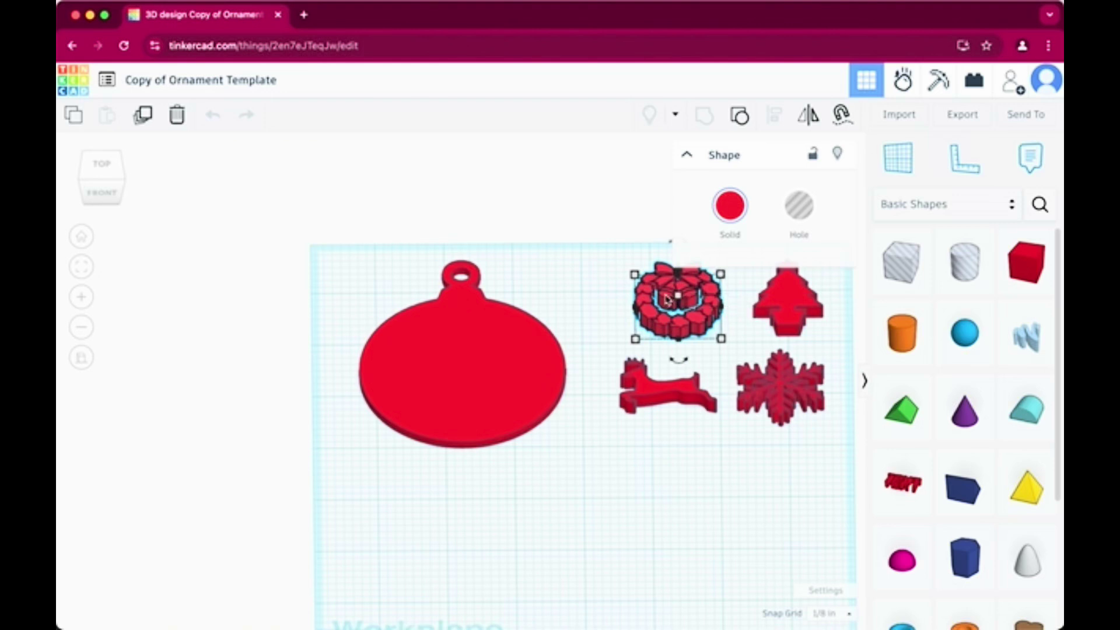
drag(670, 300, 452, 345)
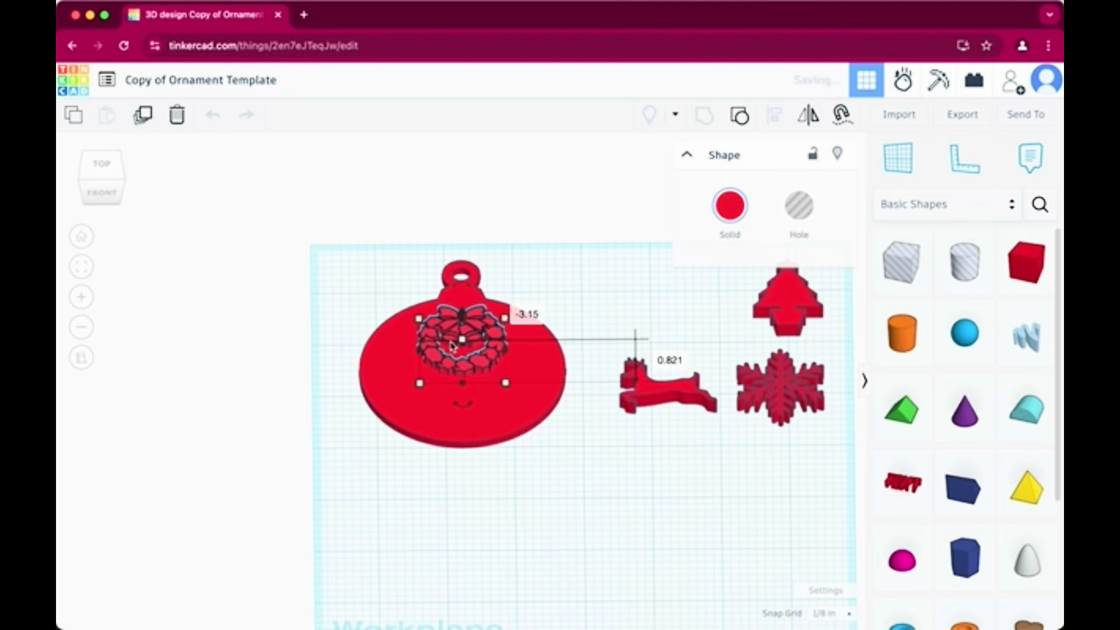
Raise the wreath 3/8 in above the ornament, bring it back down to its starting height, and deselect it.
mouse_move(100, 180)
mouse_down()
mouse_move(111, 184)
mouse_move(123, 161)
mouse_move(132, 182)
mouse_move(102, 175)
mouse_up()
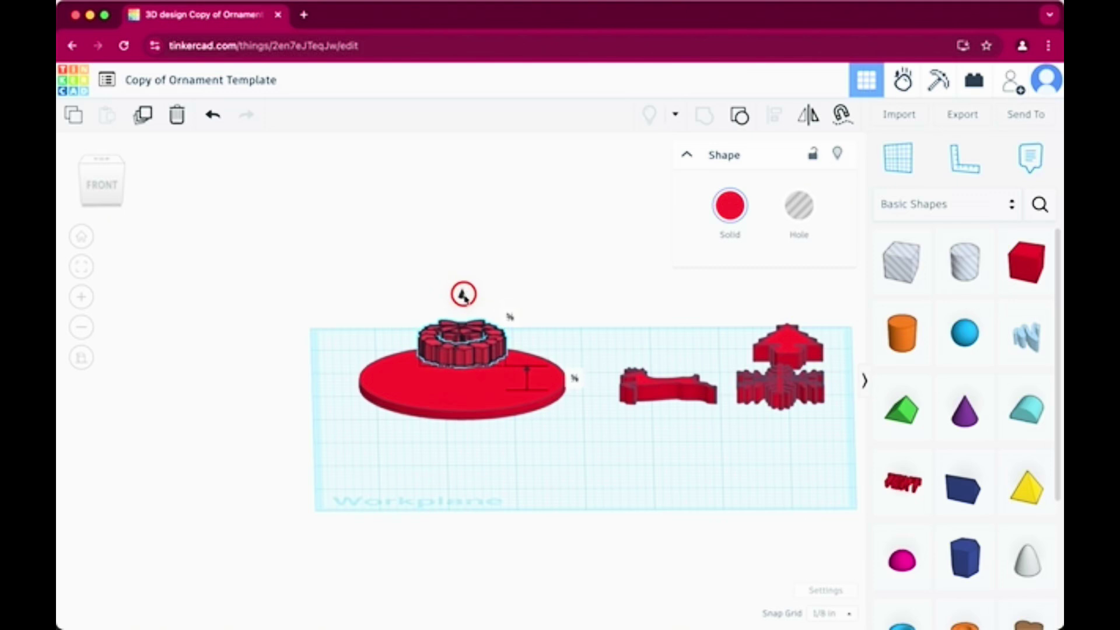
drag(464, 319, 464, 320)
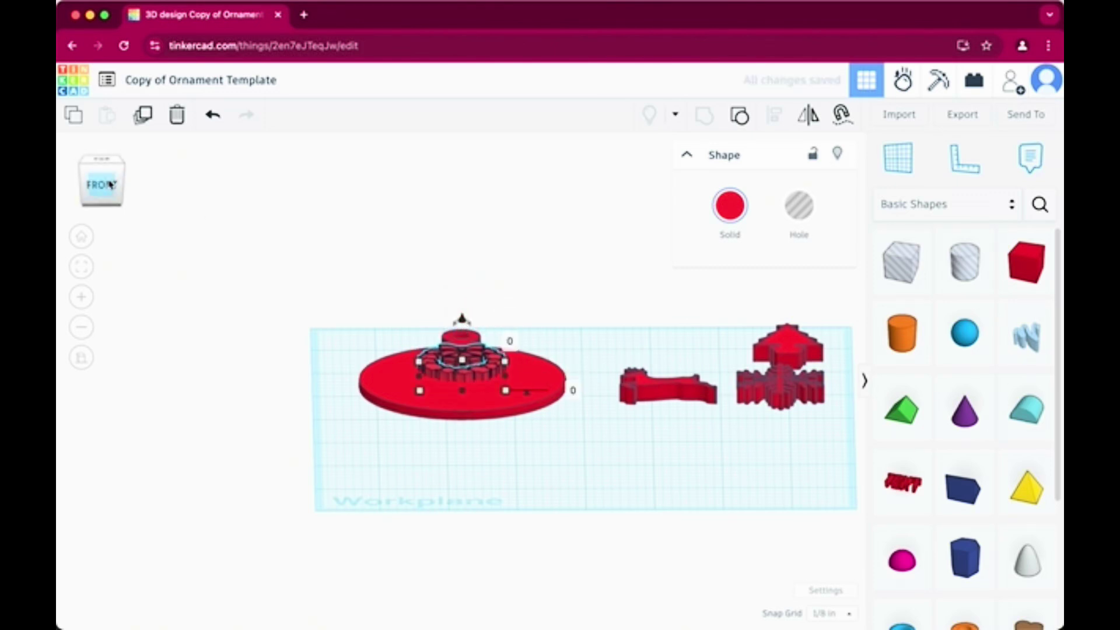
mouse_move(105, 182)
mouse_down()
mouse_move(130, 172)
mouse_move(105, 175)
mouse_move(109, 187)
mouse_up()
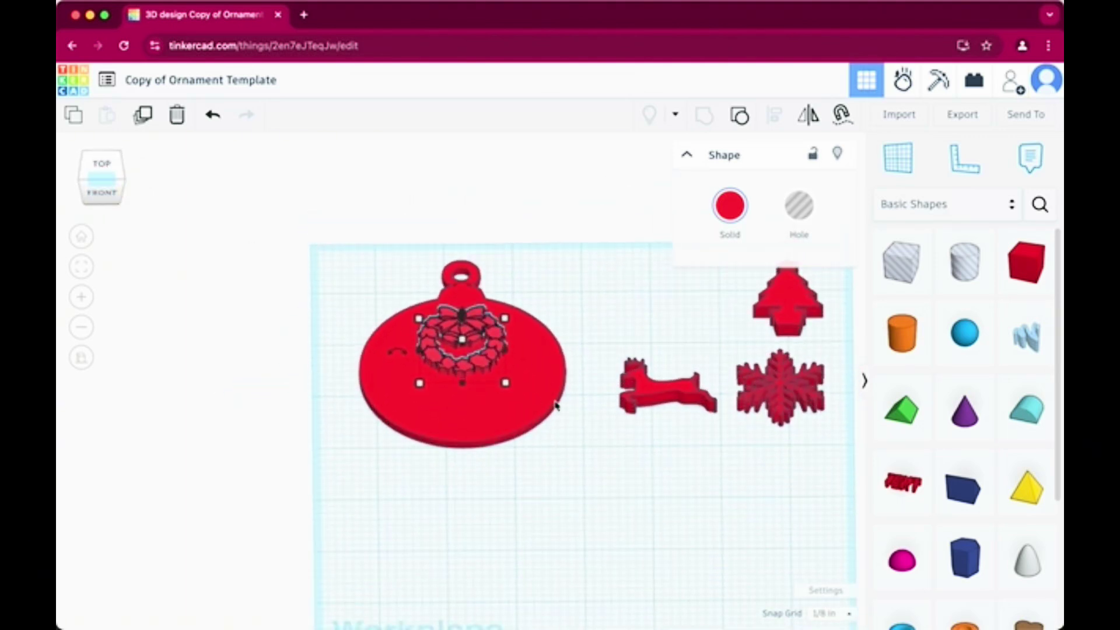
click(602, 482)
Place a Text shape on the lower part of the ornament and select it for editing.
click(896, 482)
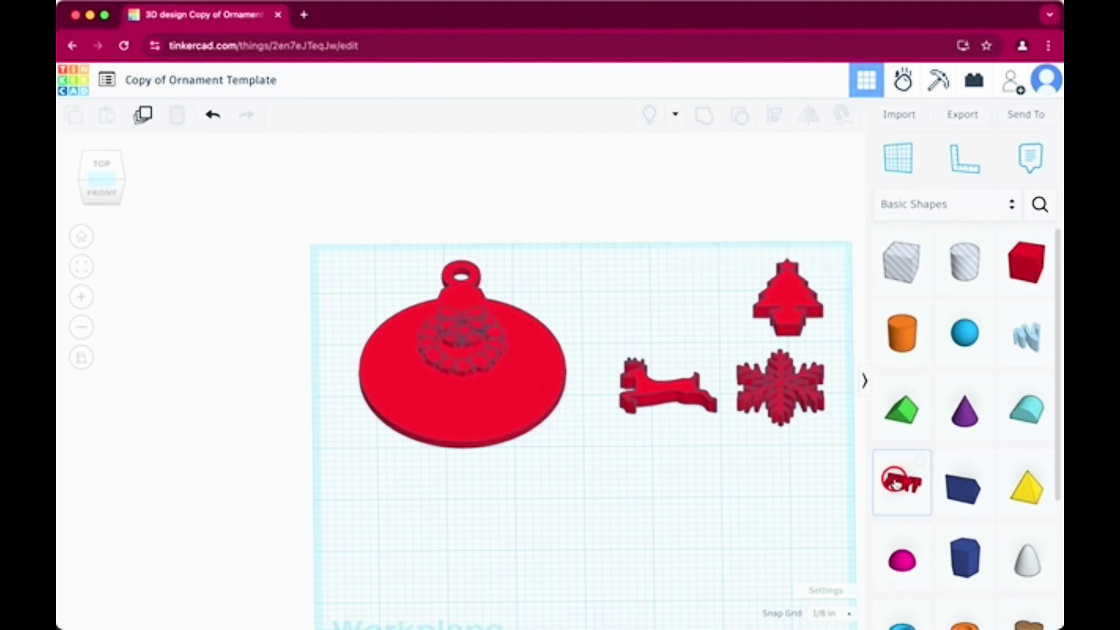
click(477, 423)
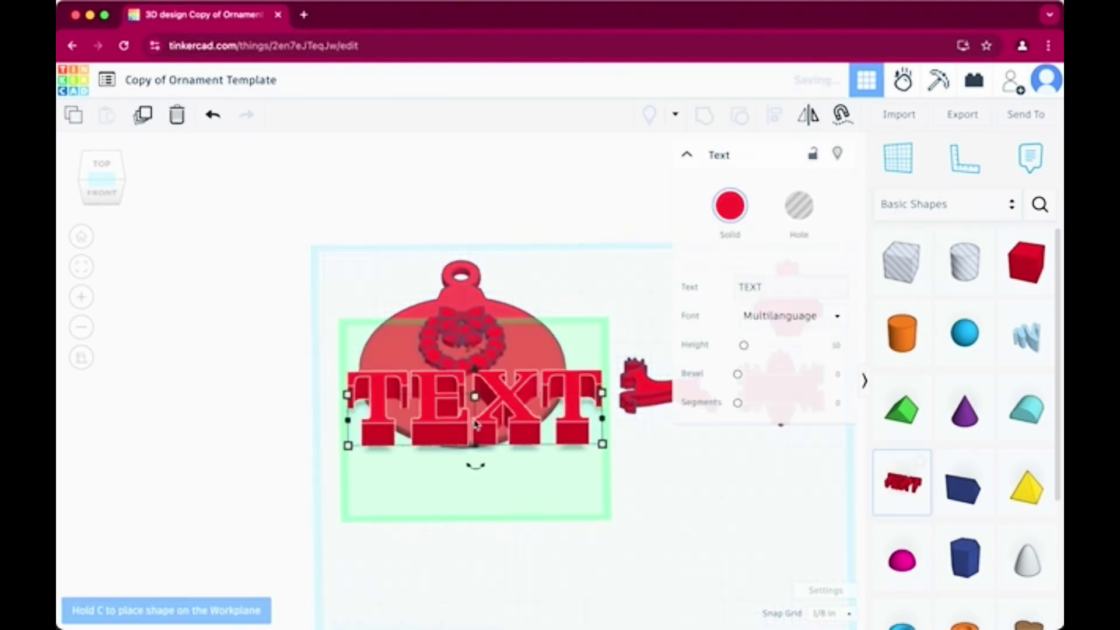
click(474, 423)
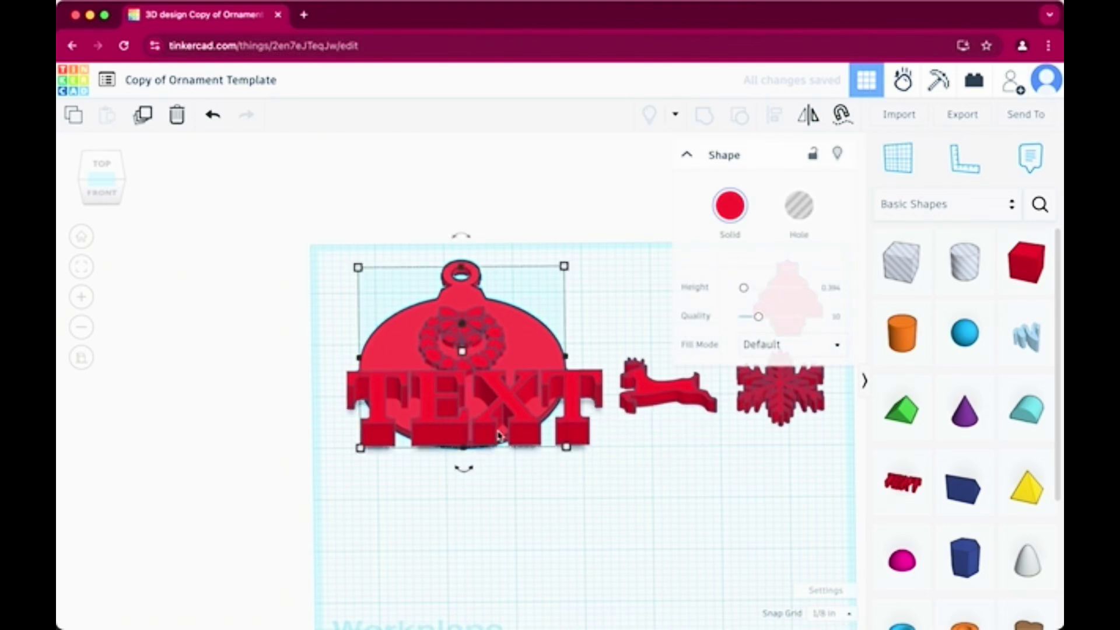
click(573, 395)
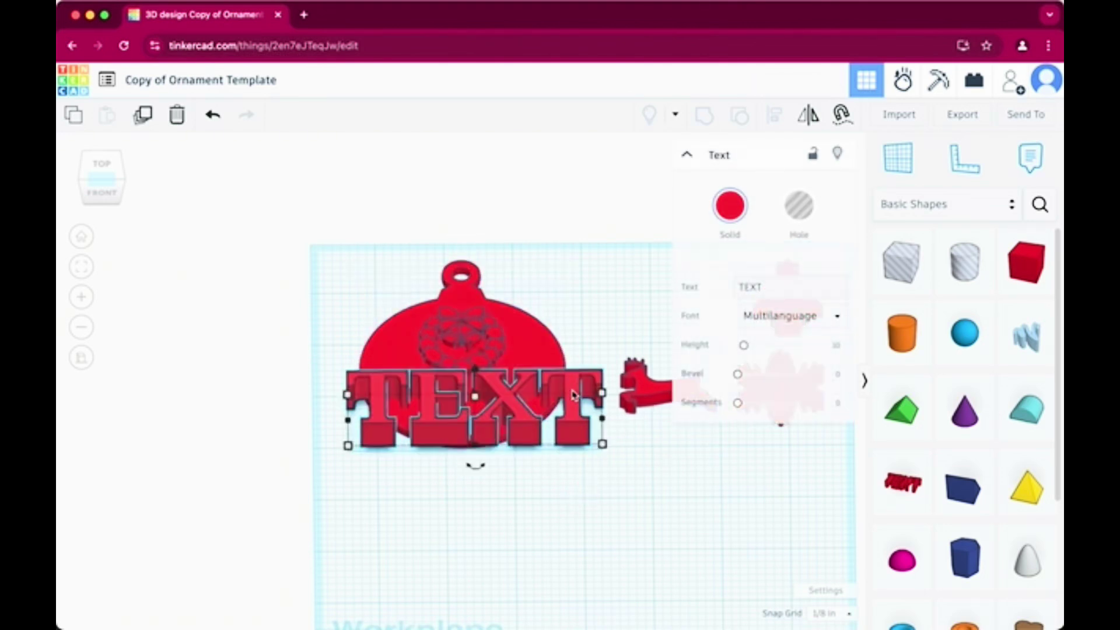
Replace the Text shape's default wording with the person's first name in capital letters.
click(768, 290)
click(727, 288)
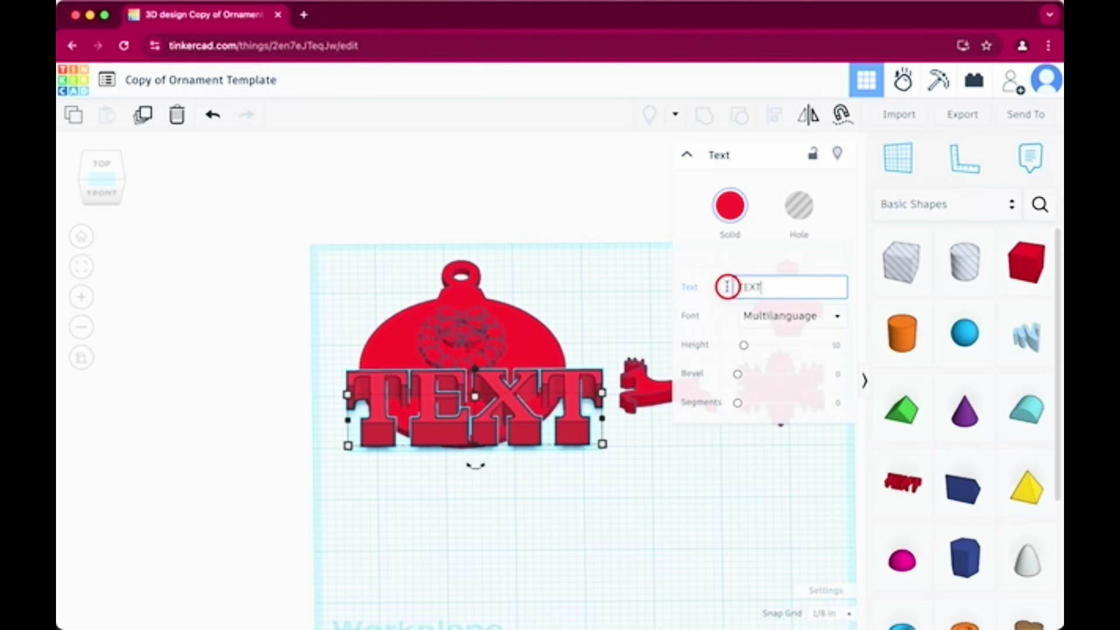
double_click(754, 290)
key(BackSpace)
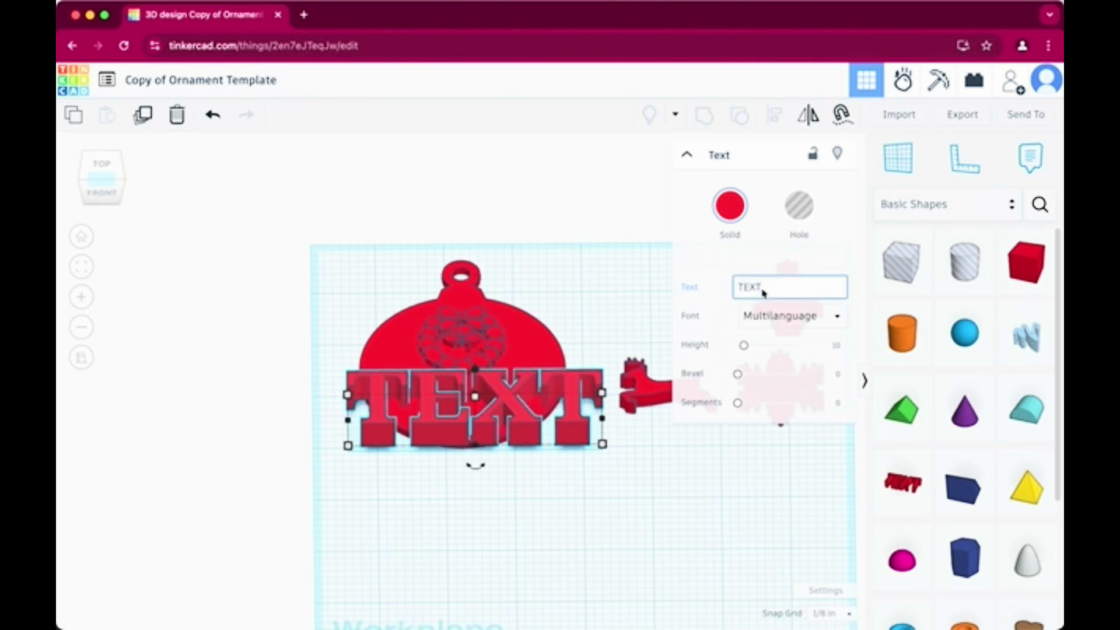
text(Kara)
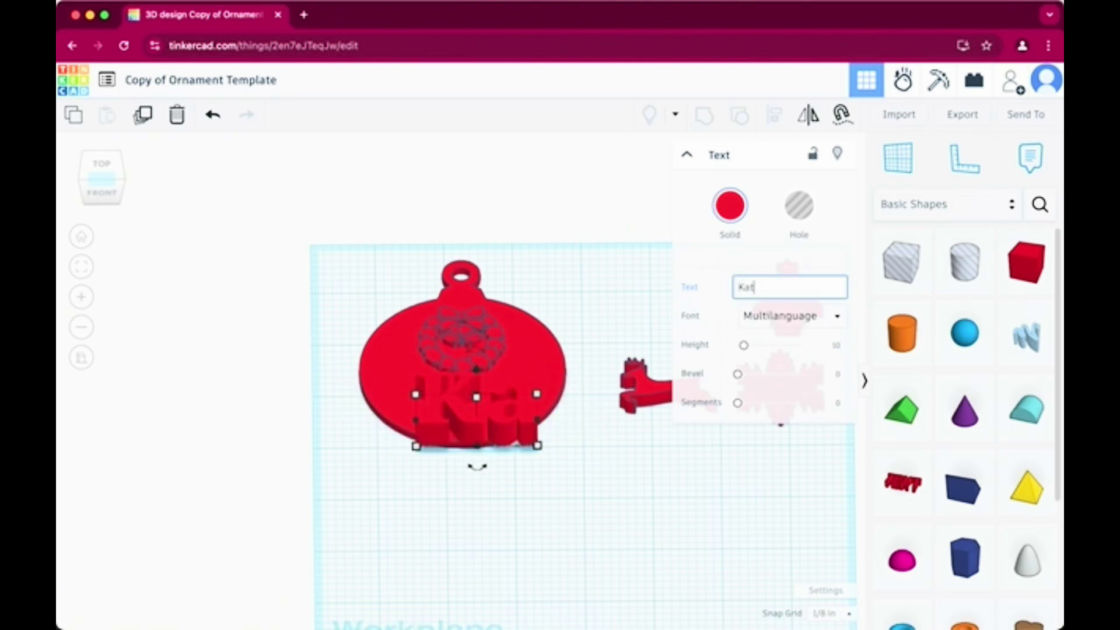
key(BackSpace)
key(BackSpace)
key(BackSpace)
text(A)
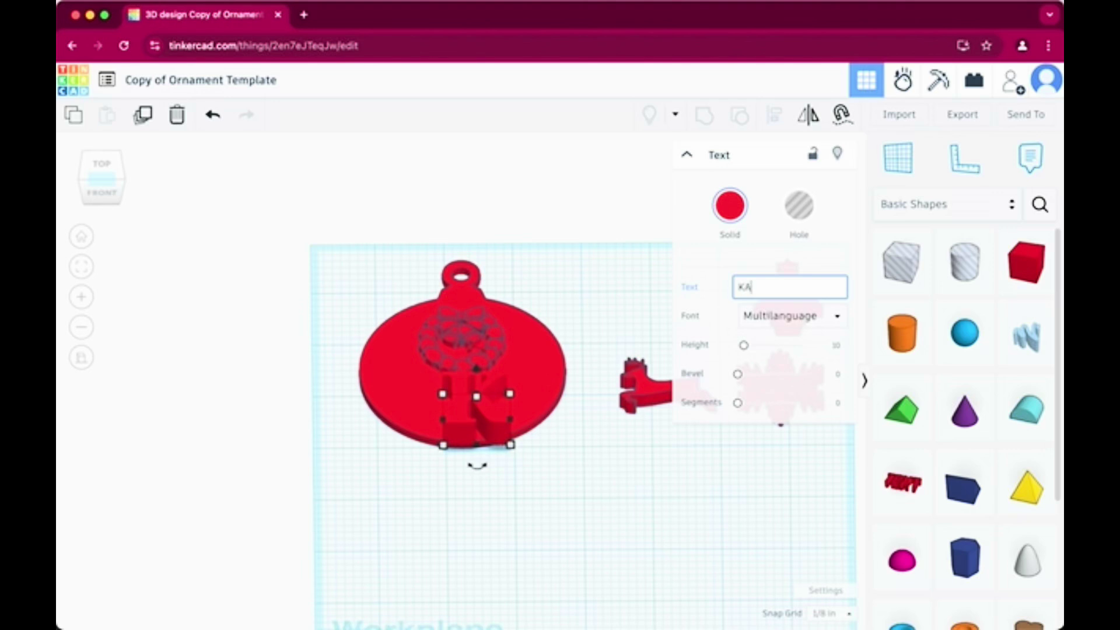
text(TE)
Set the name text's font to Sans and shrink it to fit inside the ornament below the wreath.
click(816, 314)
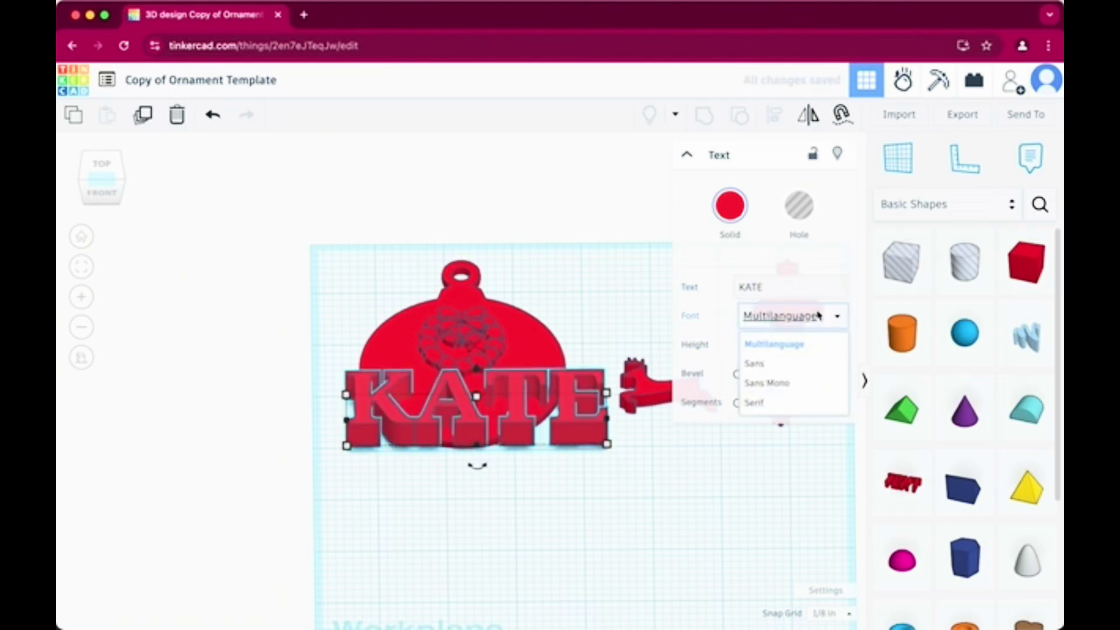
click(755, 363)
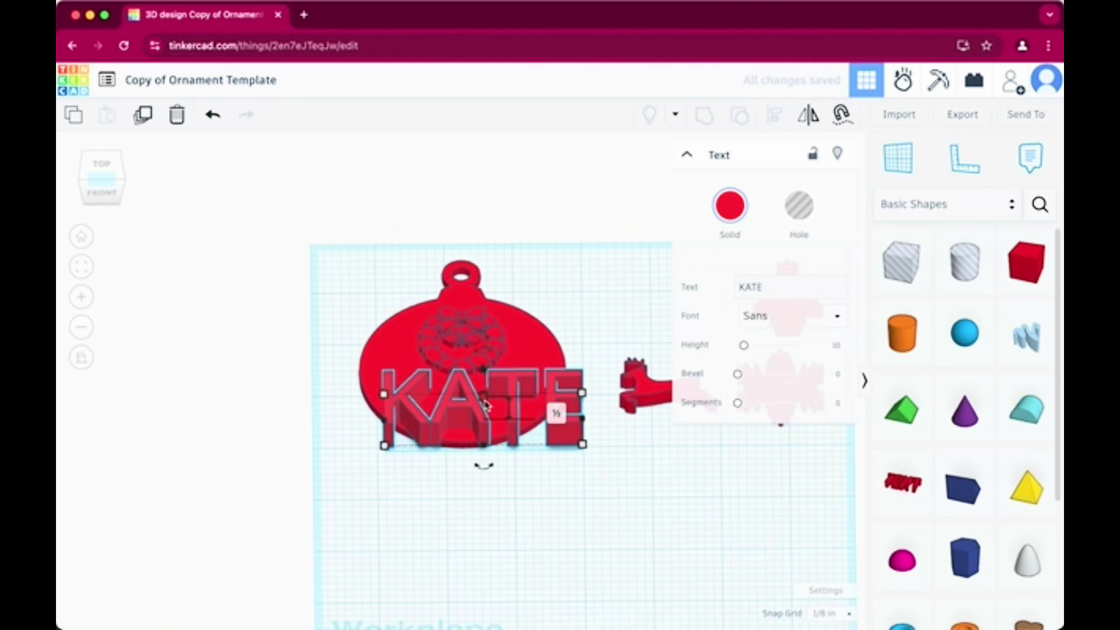
mouse_move(486, 405)
mouse_down()
mouse_move(484, 420)
mouse_move(482, 376)
mouse_move(487, 416)
mouse_up()
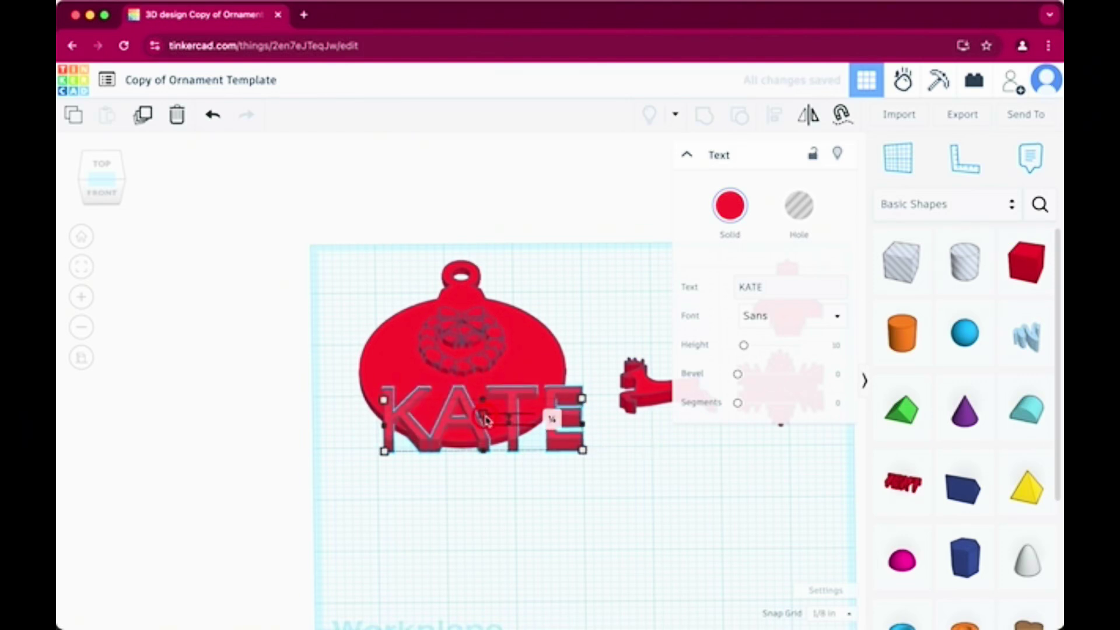
drag(585, 402, 479, 397)
Try to adjust the wreath's position on the ornament from a straight top view.
click(107, 175)
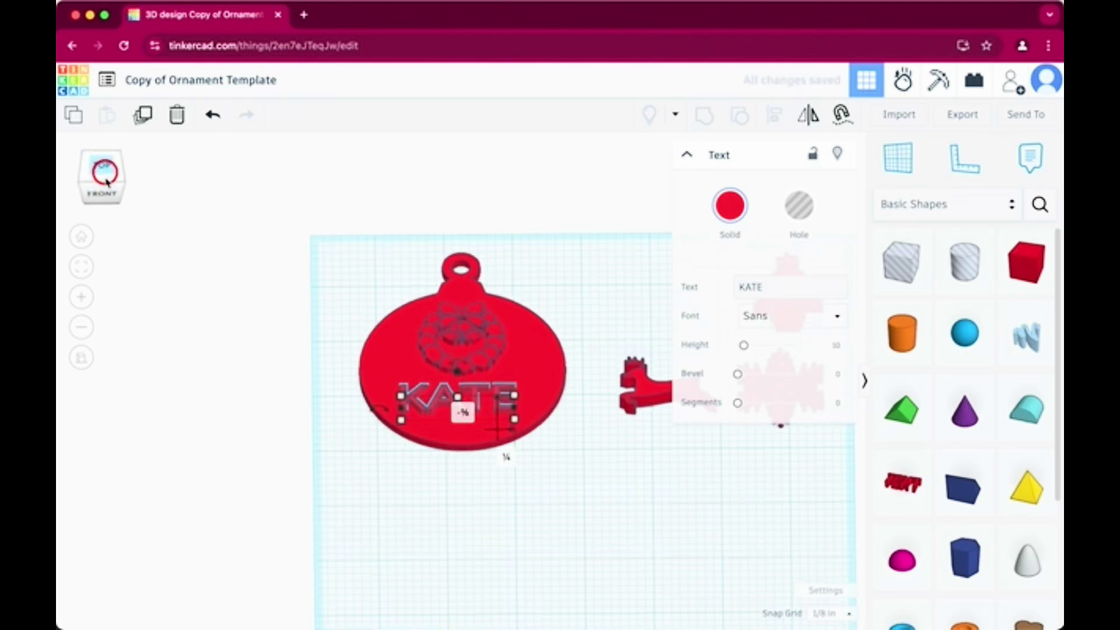
drag(107, 182, 101, 197)
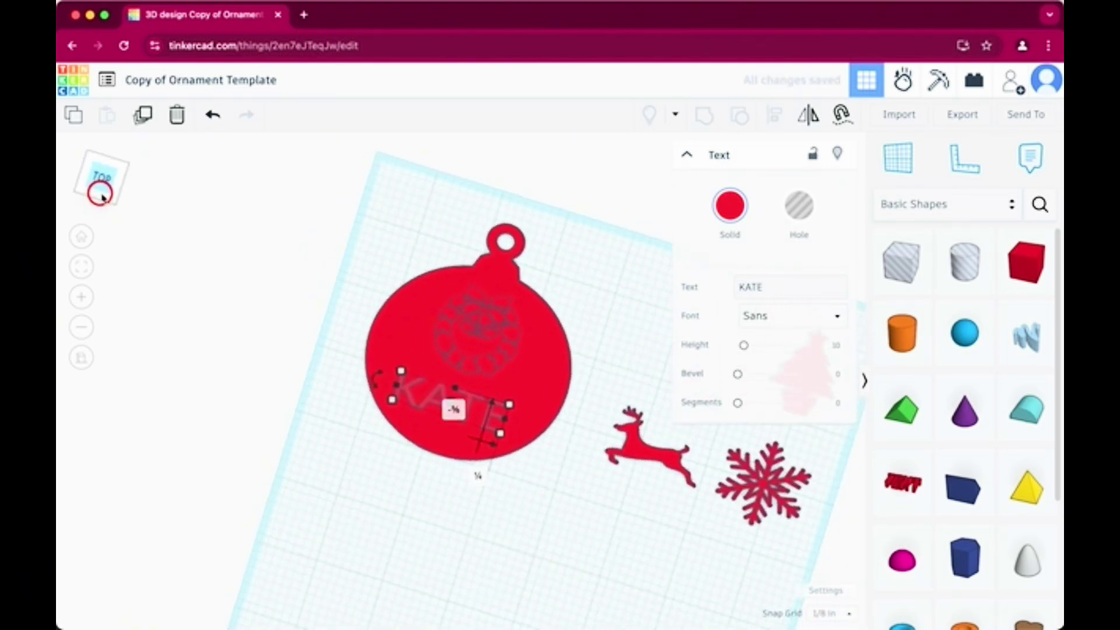
click(102, 195)
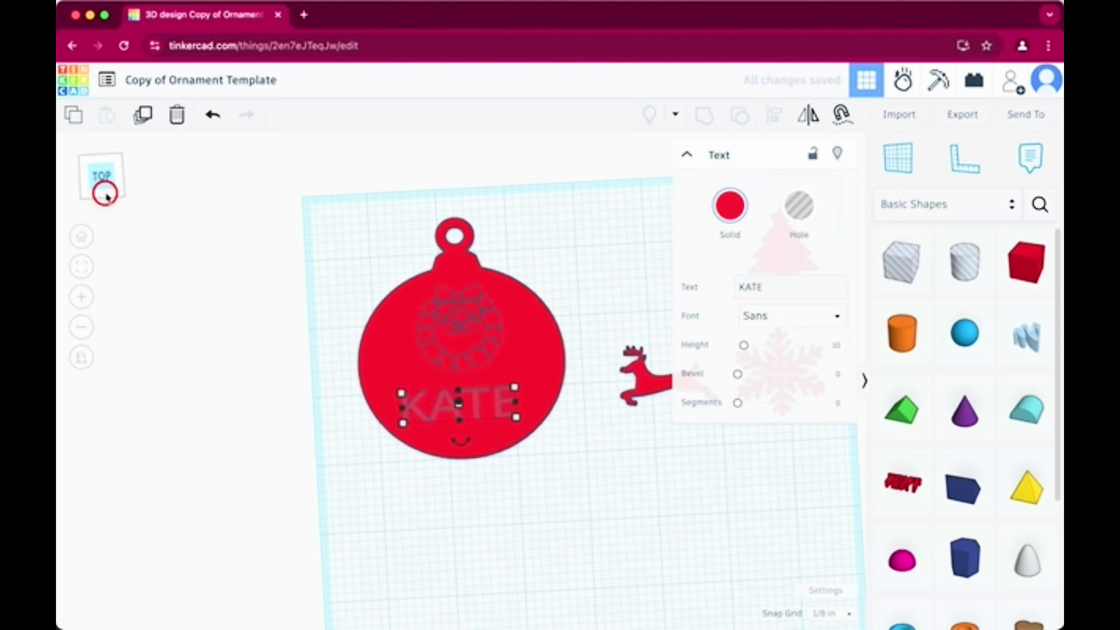
click(455, 336)
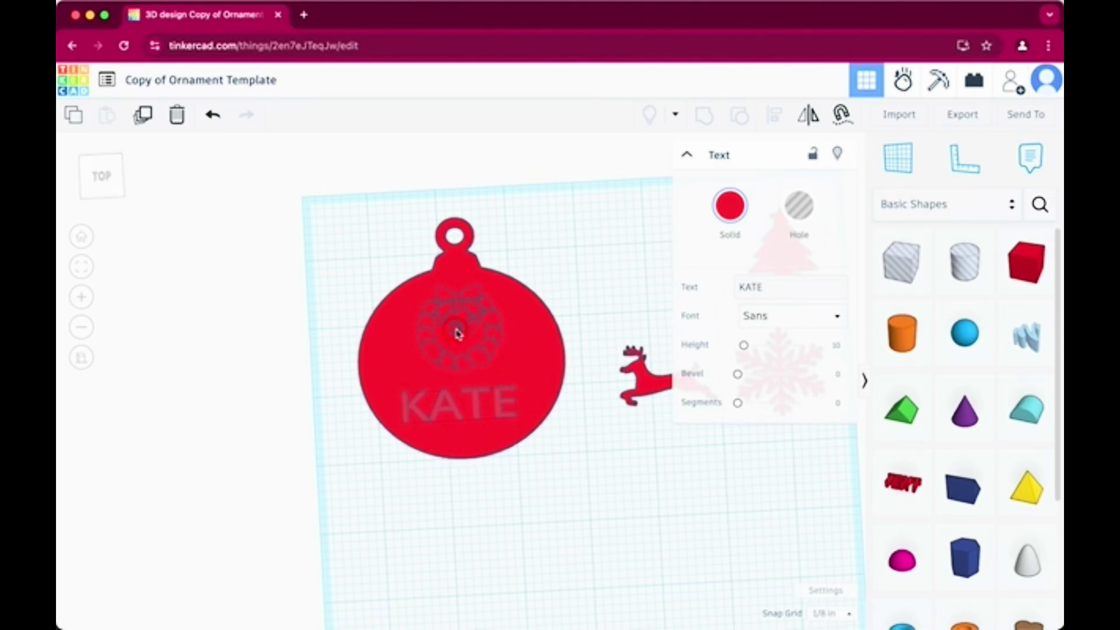
drag(457, 333, 465, 331)
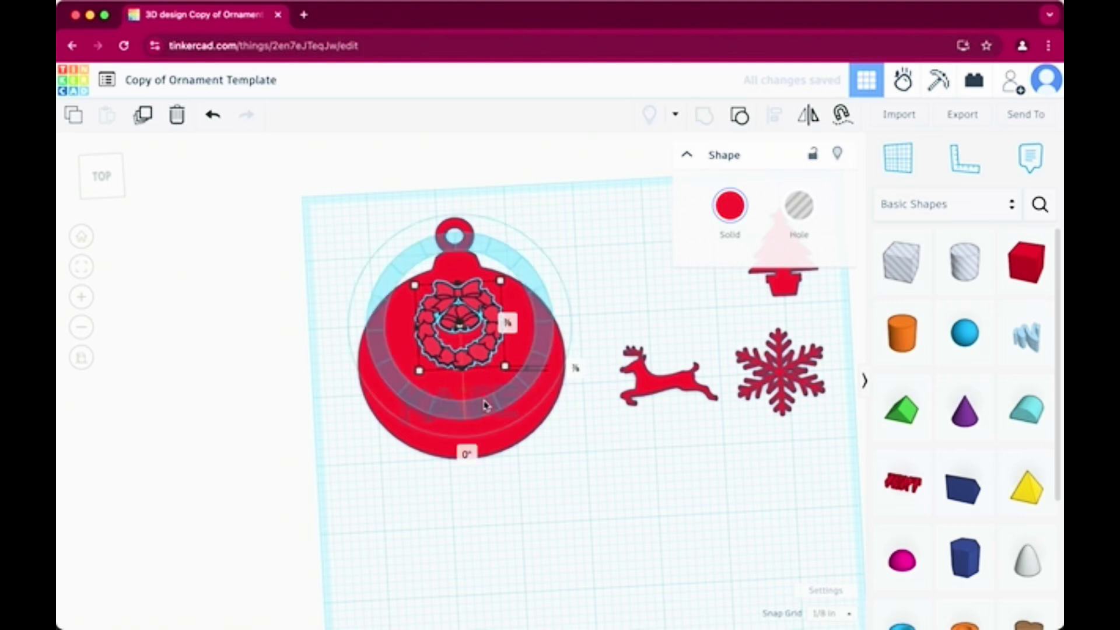
Move the name text slightly up and to the right so it sits closer beneath the wreath, and deselect it.
click(485, 405)
click(477, 409)
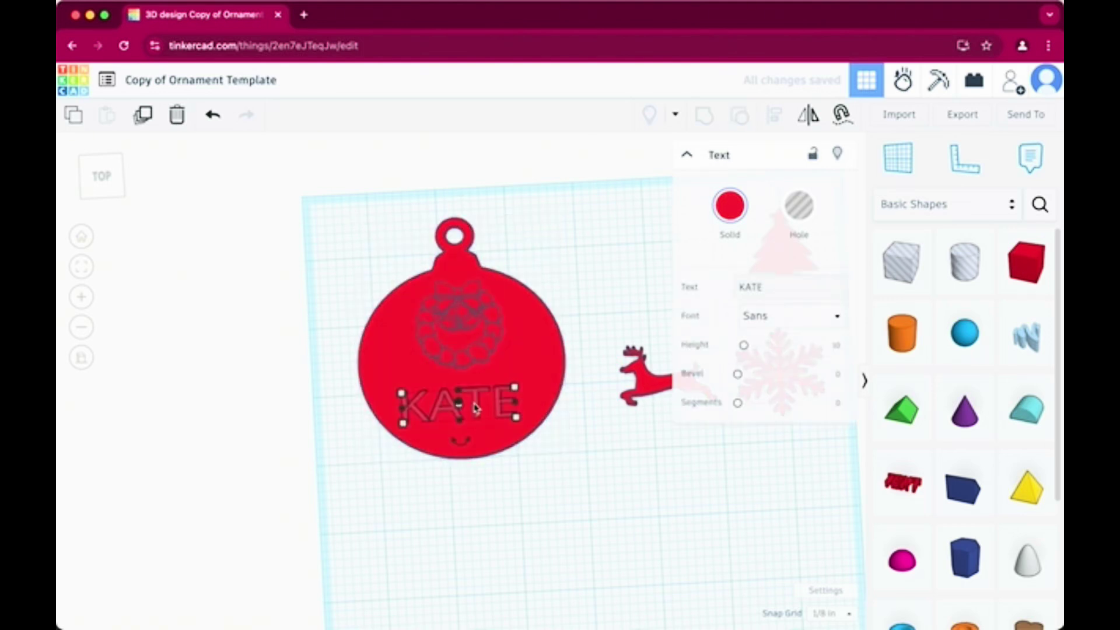
drag(474, 409, 489, 389)
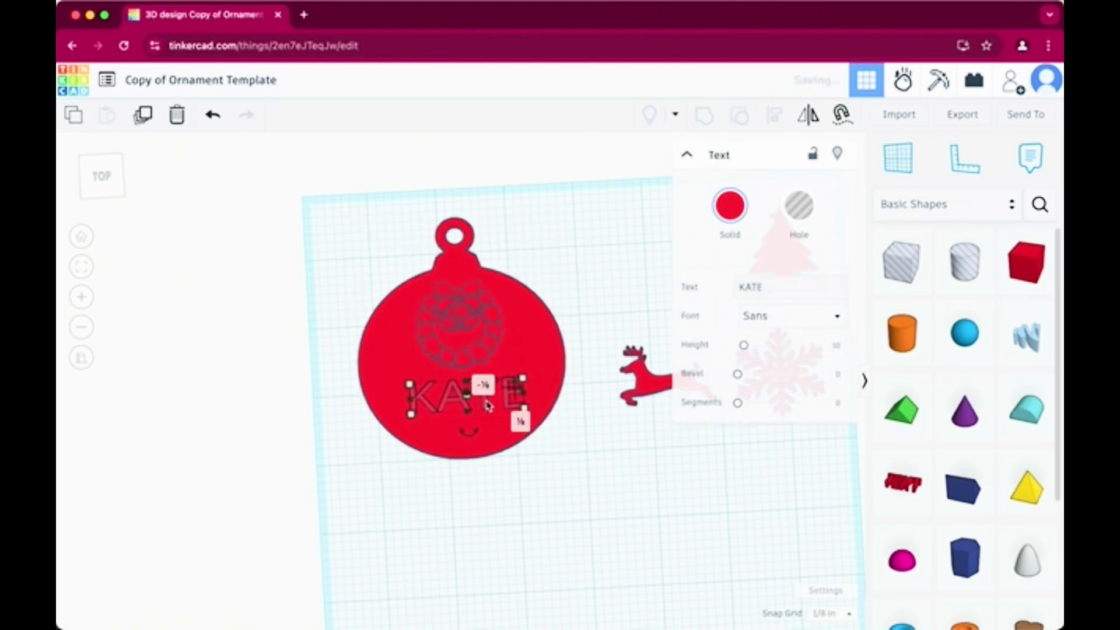
click(522, 502)
Lower the floating wreath 7/8 in so it sits back in the ornament, and deselect it.
click(98, 175)
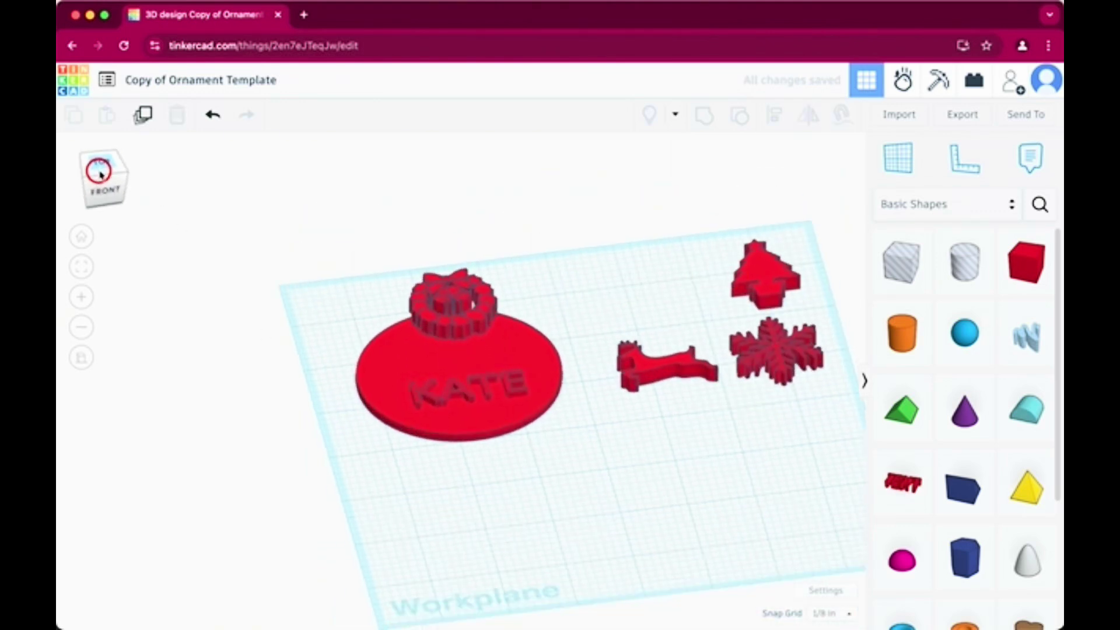
click(99, 170)
click(99, 168)
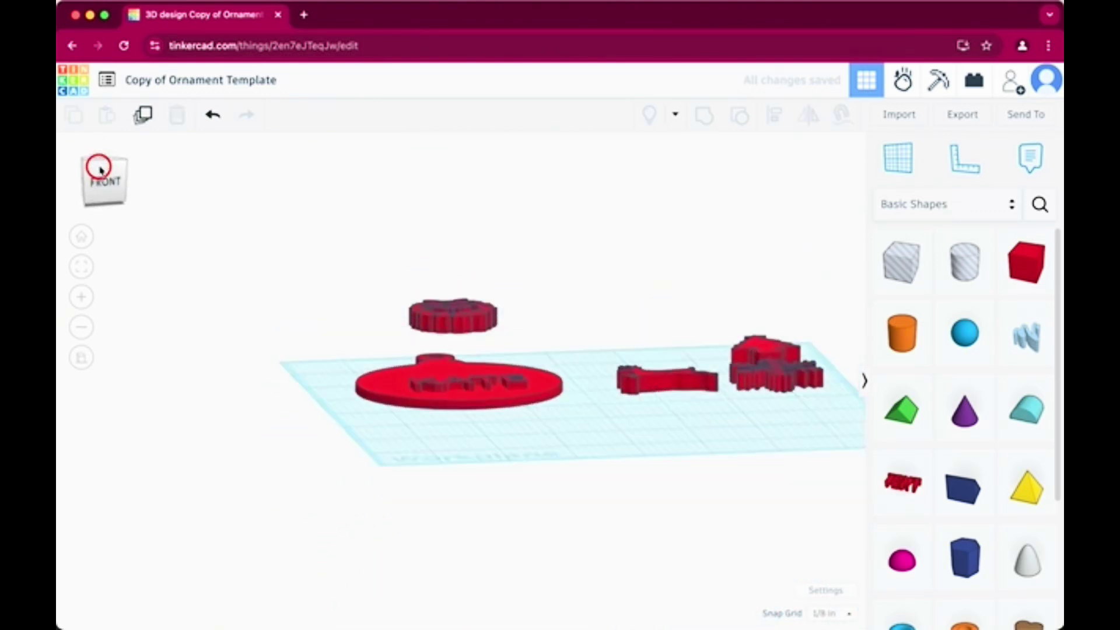
click(460, 319)
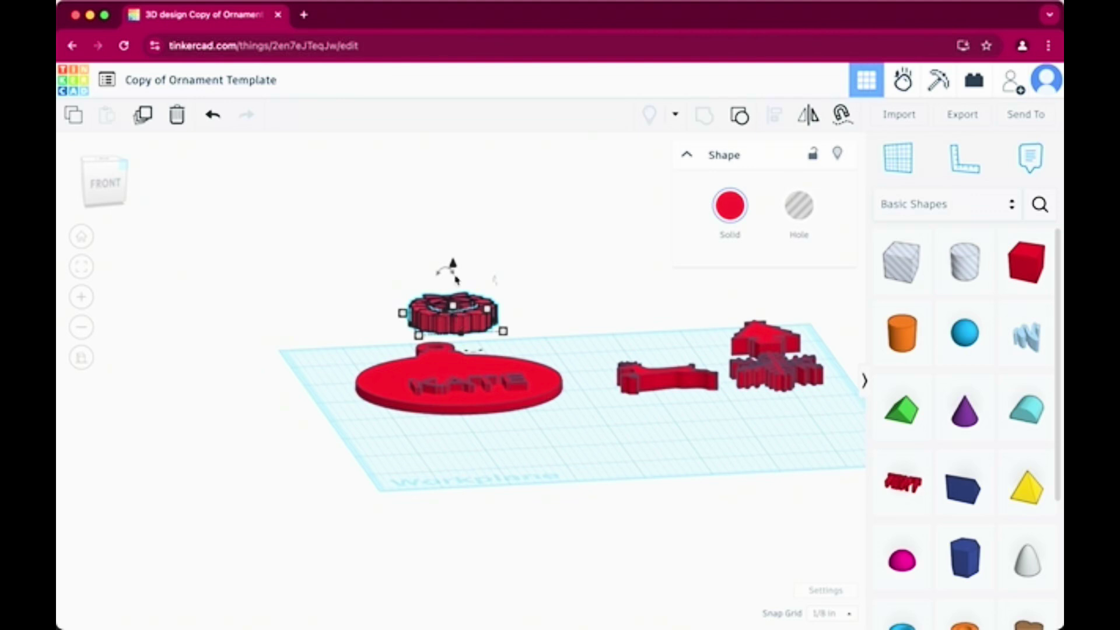
drag(453, 265, 453, 326)
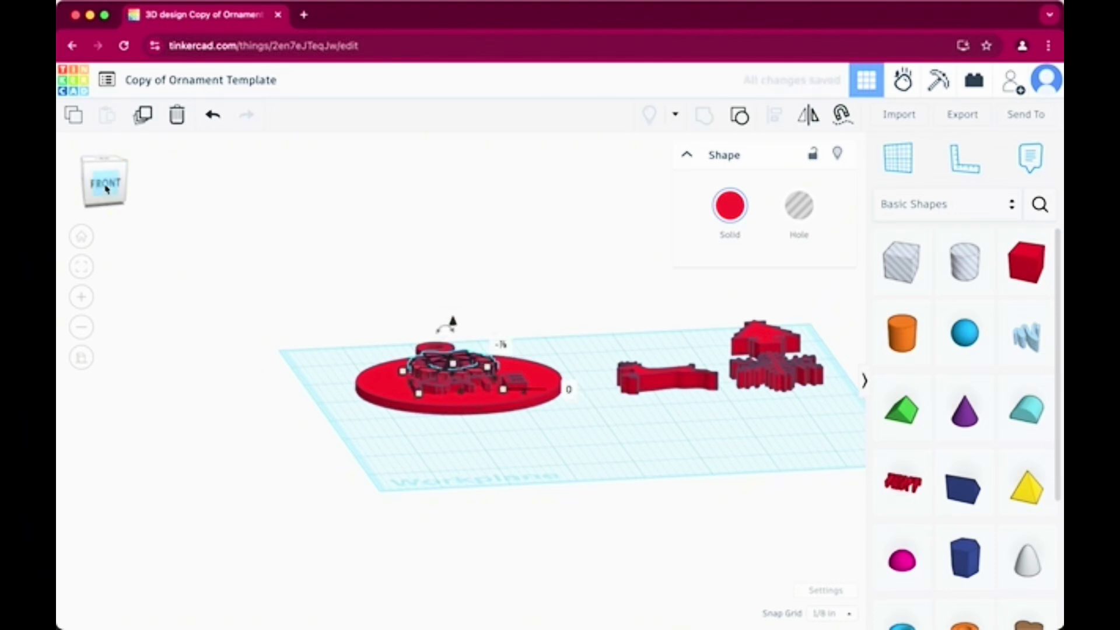
mouse_move(105, 183)
mouse_down()
mouse_move(125, 180)
mouse_move(99, 183)
mouse_move(102, 195)
mouse_up()
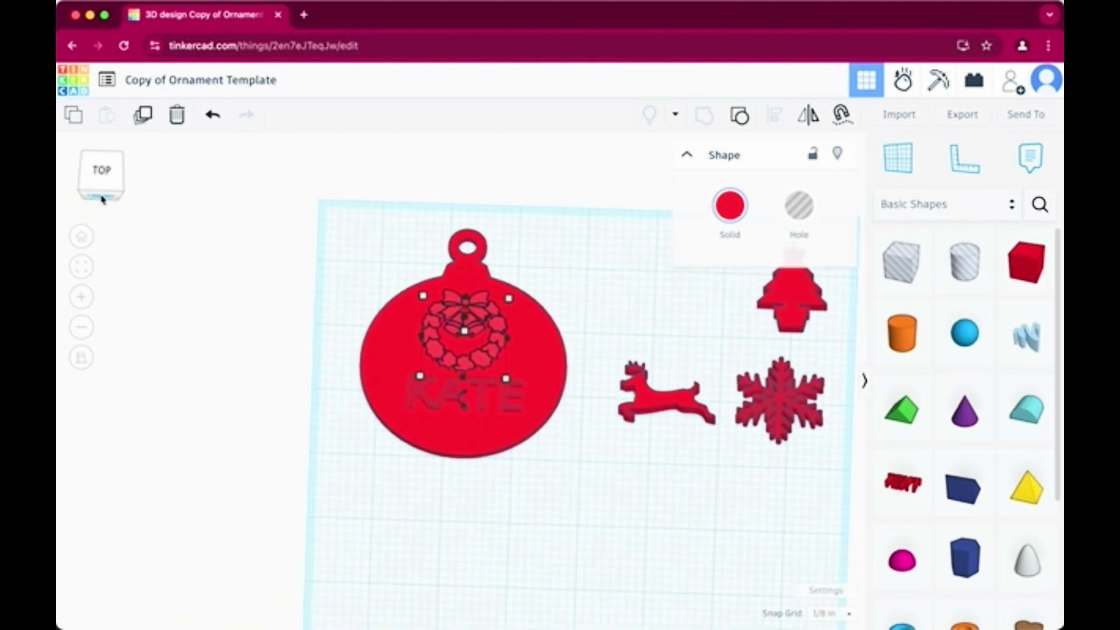
click(521, 513)
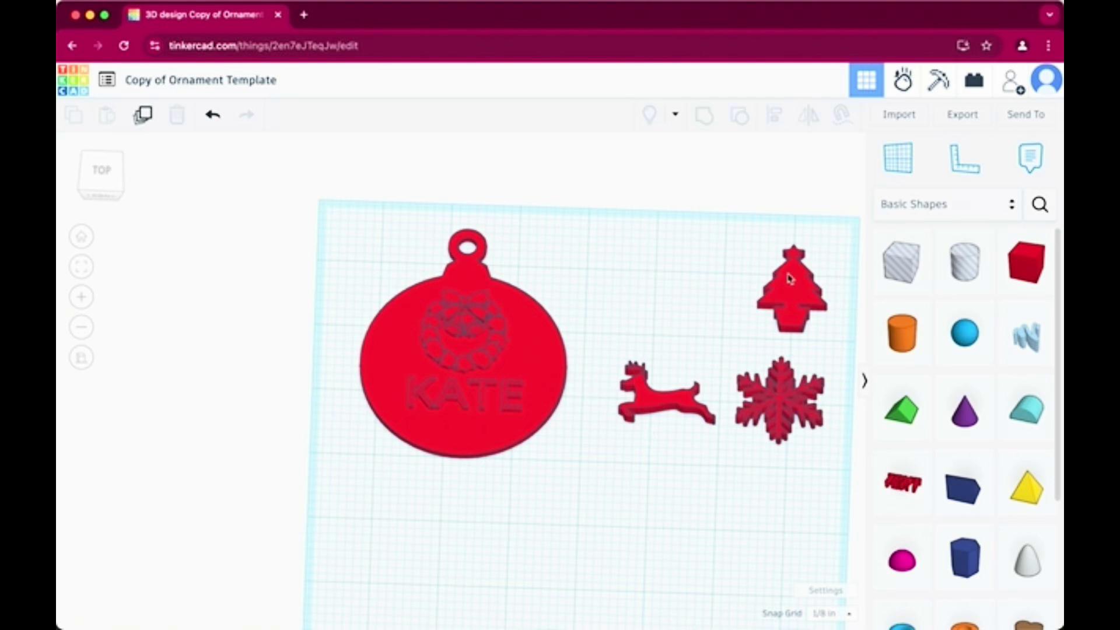
Turn the wreath on the ornament into a hole shape.
click(495, 343)
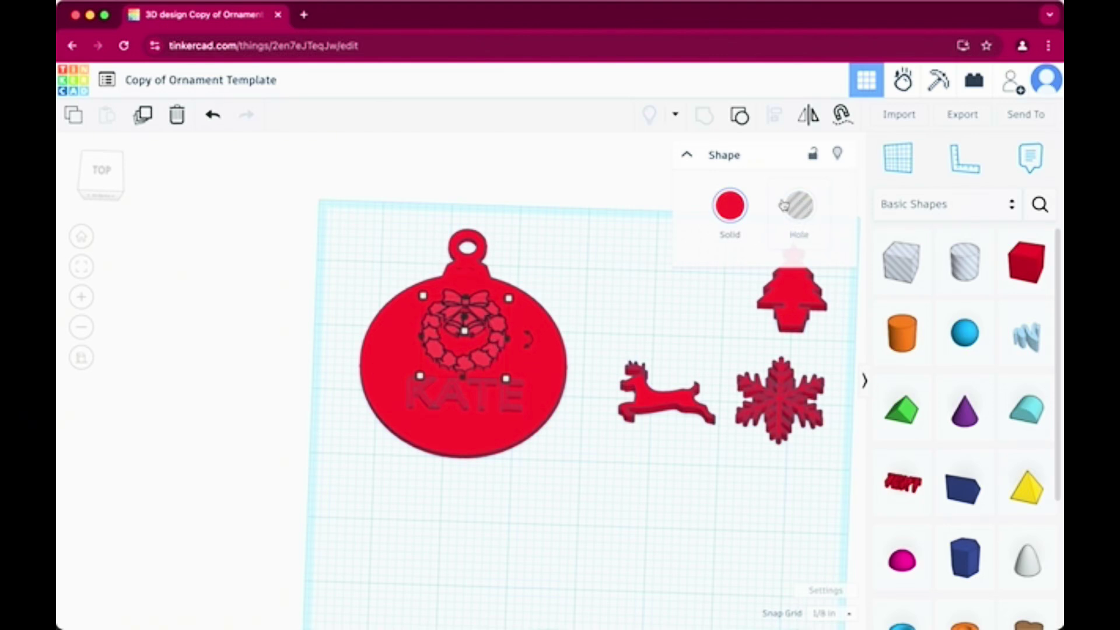
click(799, 210)
click(606, 316)
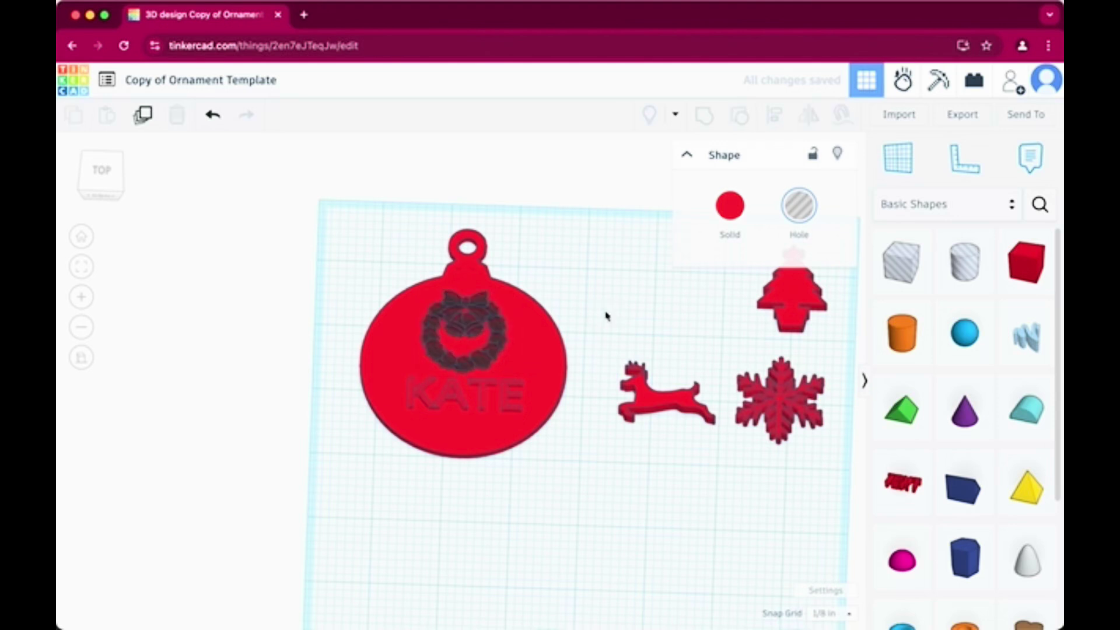
Try to group the ornament with the wreath hole and the name text to cut the wreath out.
drag(629, 312, 369, 387)
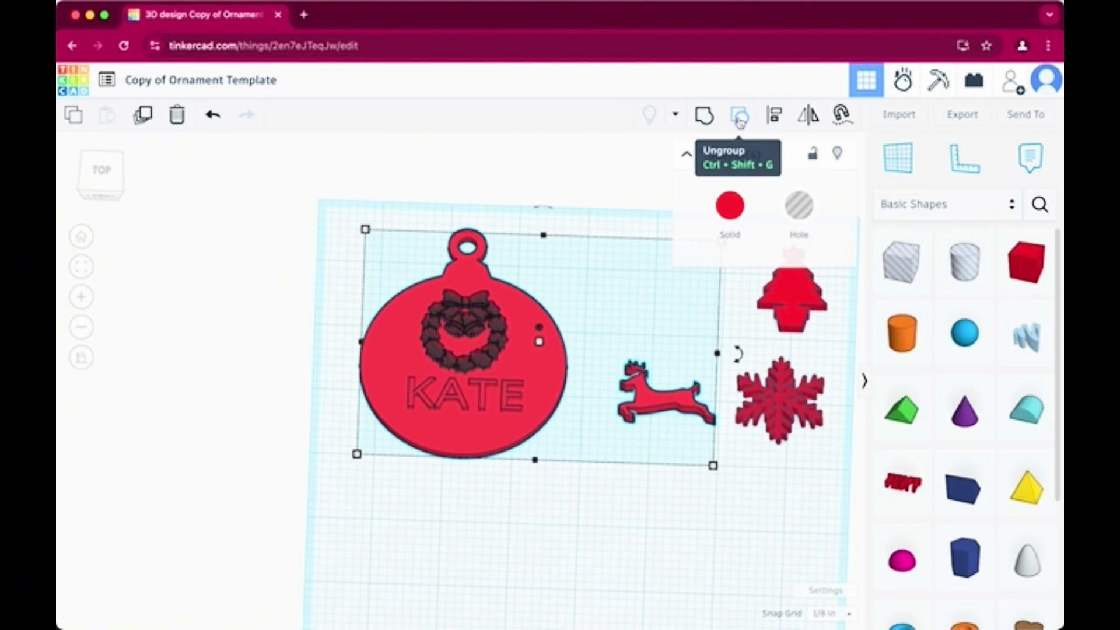
click(703, 116)
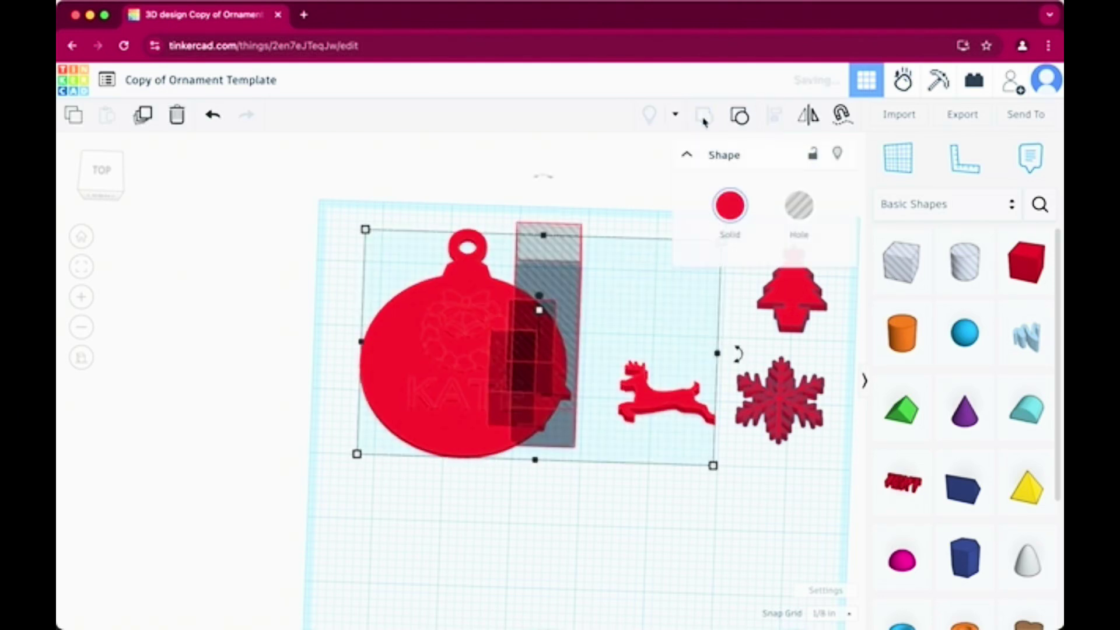
click(541, 517)
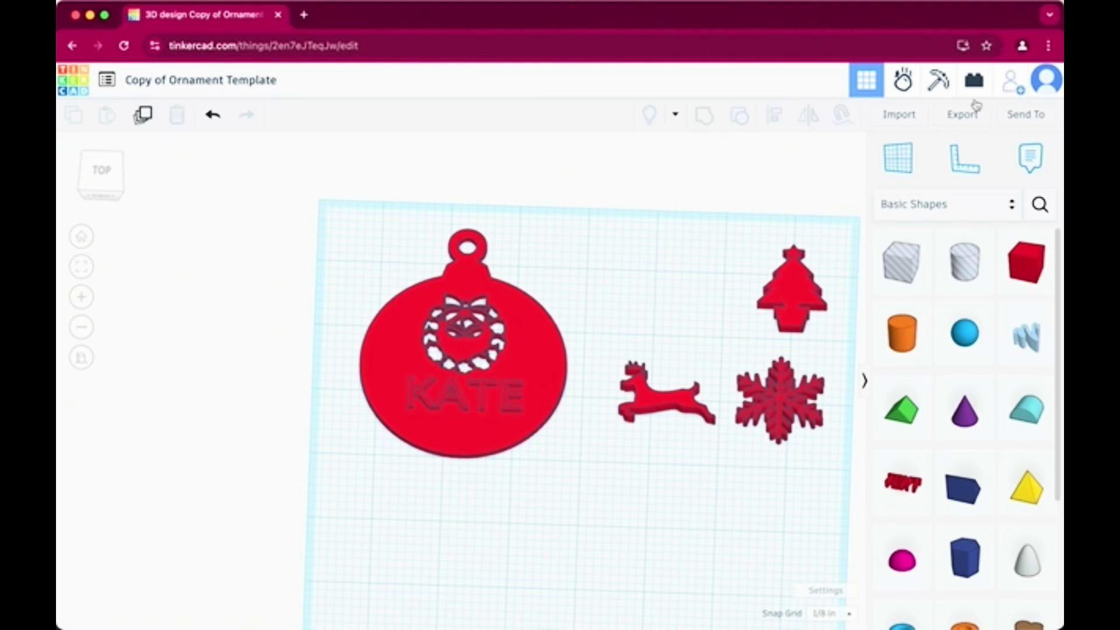
Undo the grouping and the wreath's conversion to a hole.
click(212, 115)
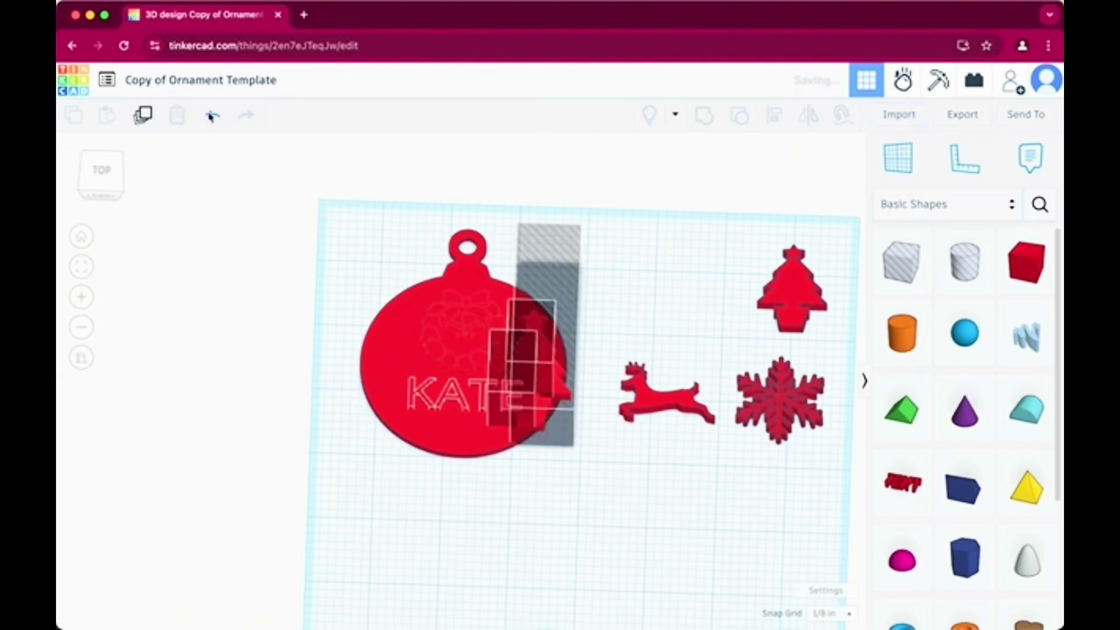
click(211, 115)
click(212, 116)
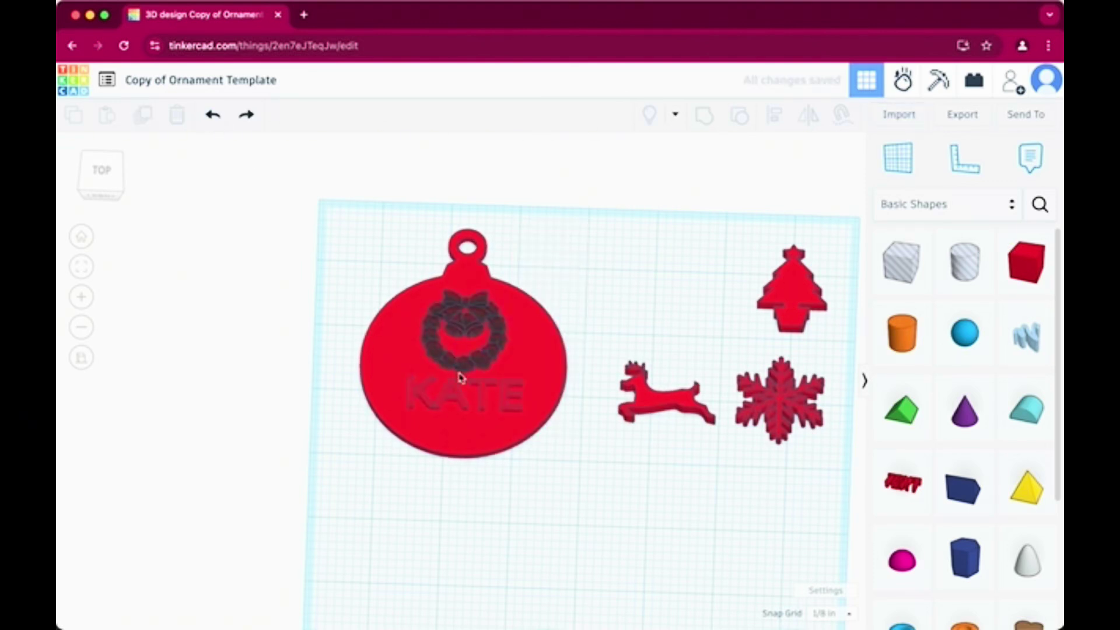
click(214, 119)
Export only the three selected shapes of the ornament, its wreath and the name text as an STL file, and deselect them.
drag(563, 476, 351, 218)
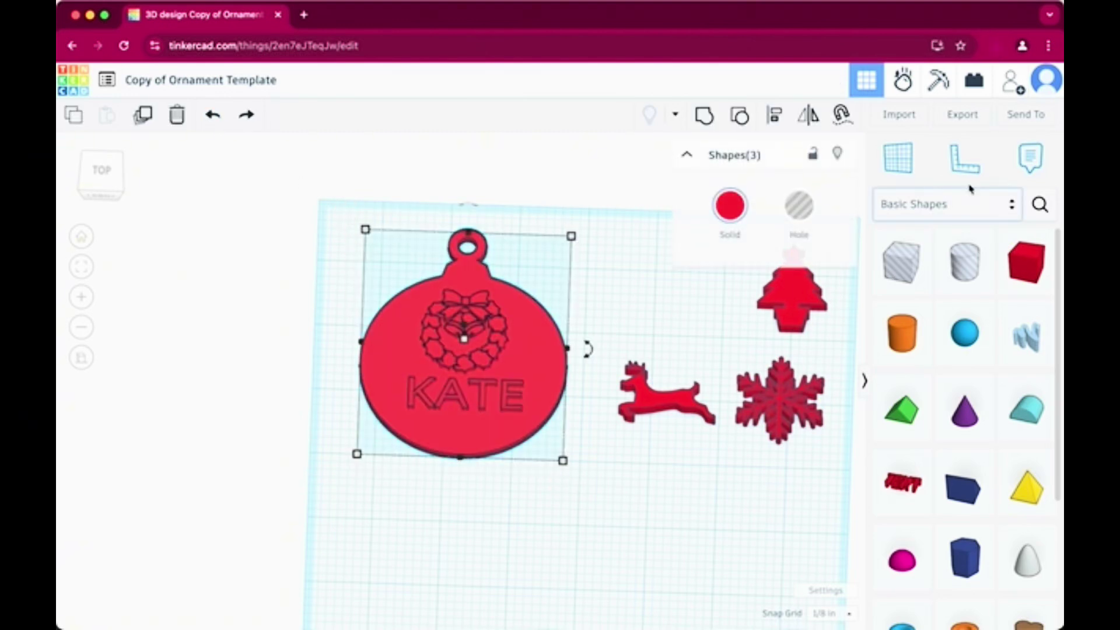
click(649, 320)
drag(586, 494, 342, 204)
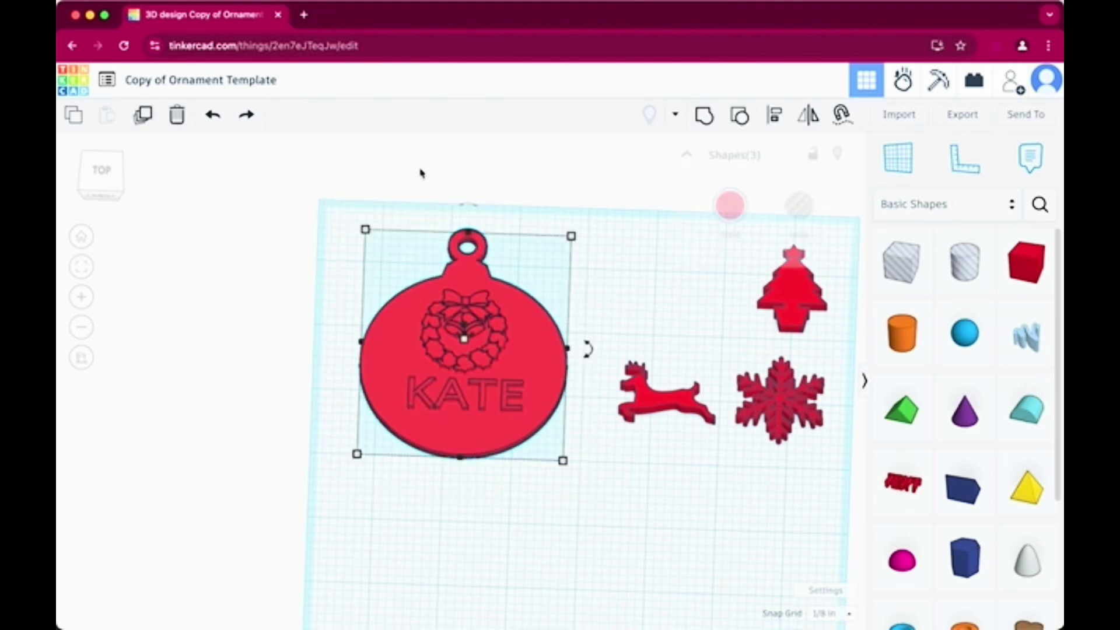
click(967, 115)
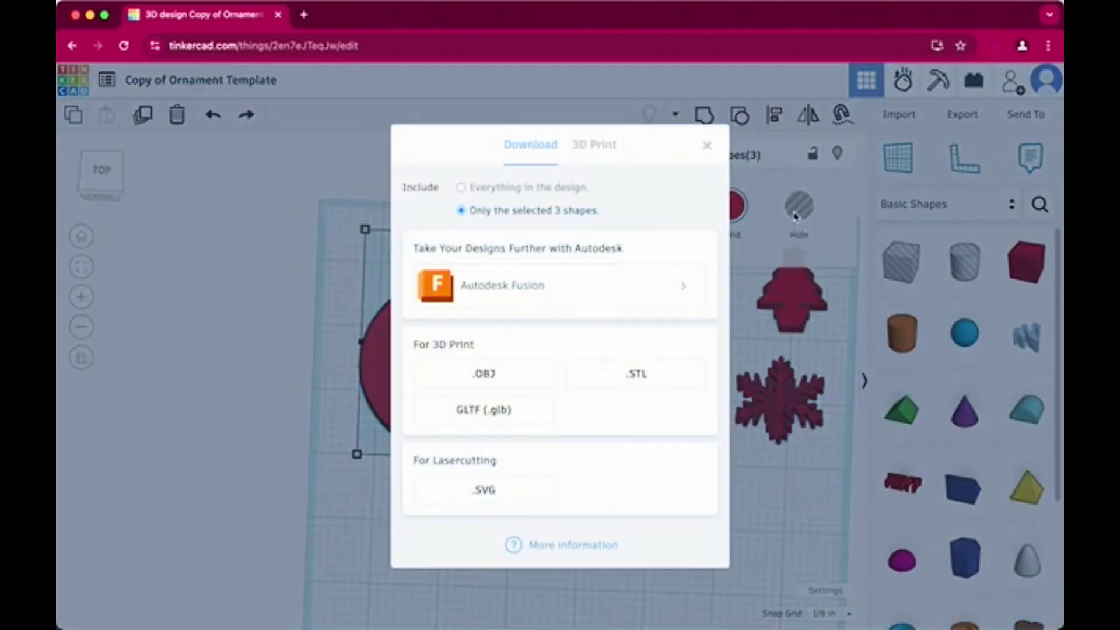
click(637, 374)
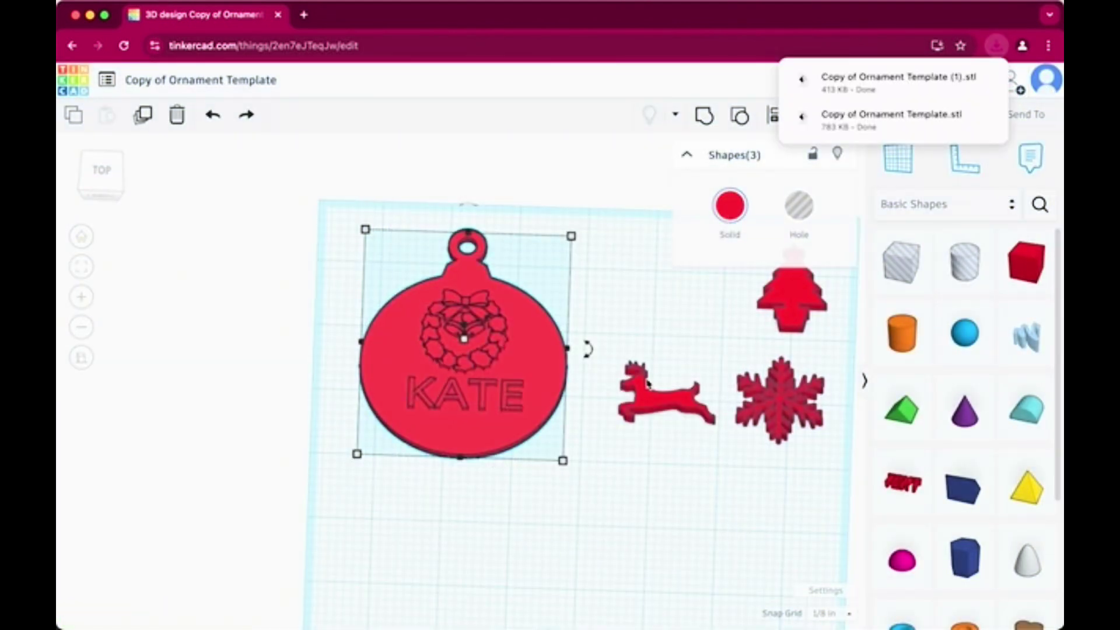
click(706, 526)
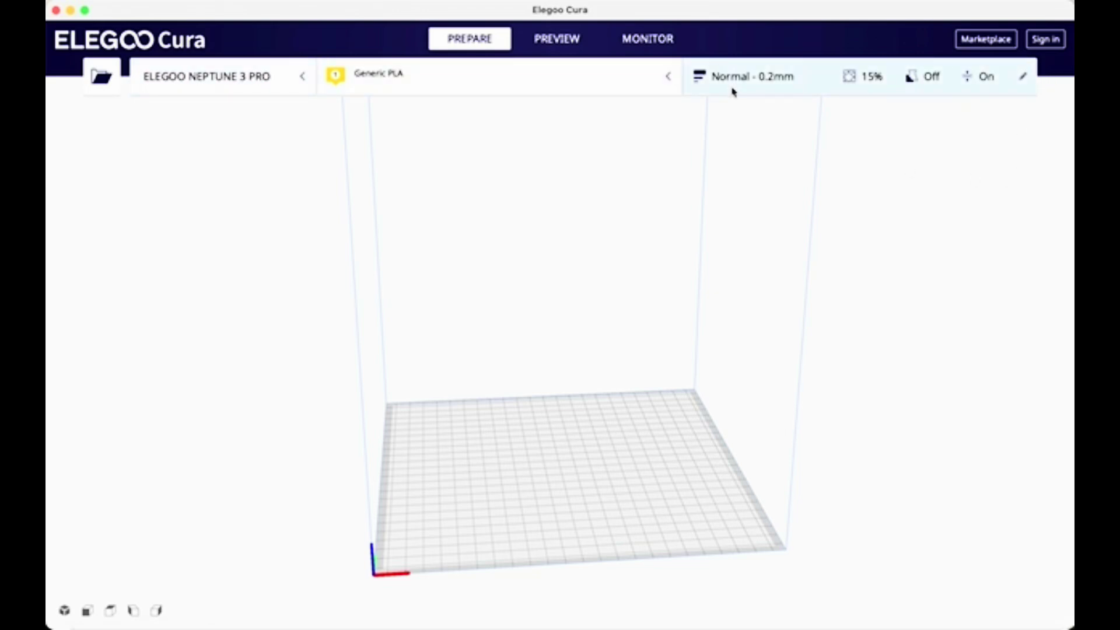
Switch to Elegoo Cura and load the recent file Copy of Ornament Template (1).stl onto the build plate.
click(168, 0)
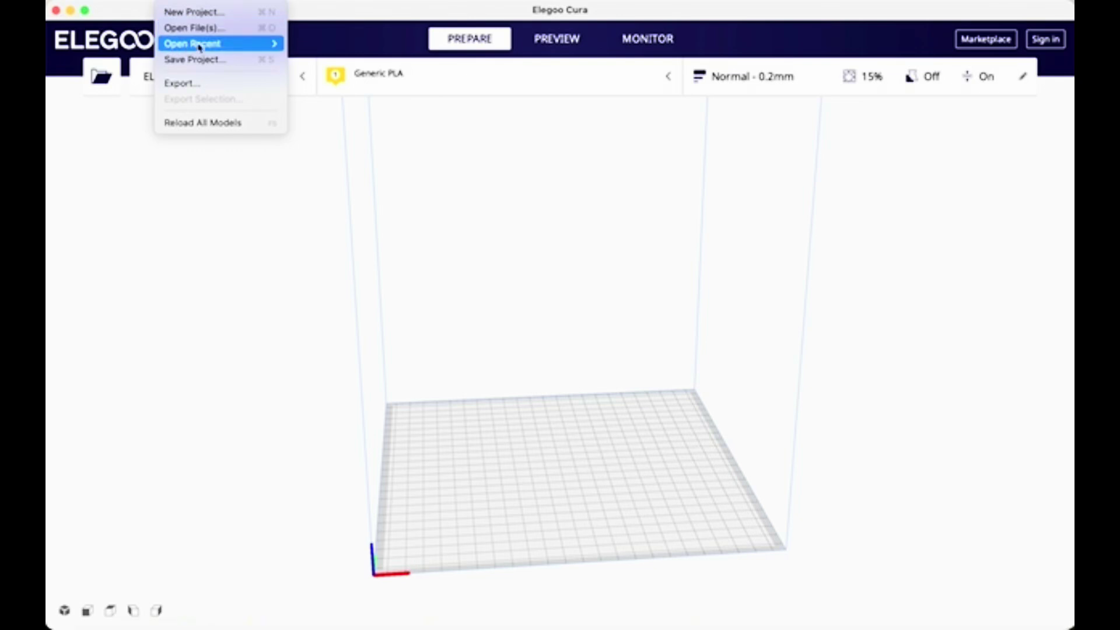
mouse_move(199, 45)
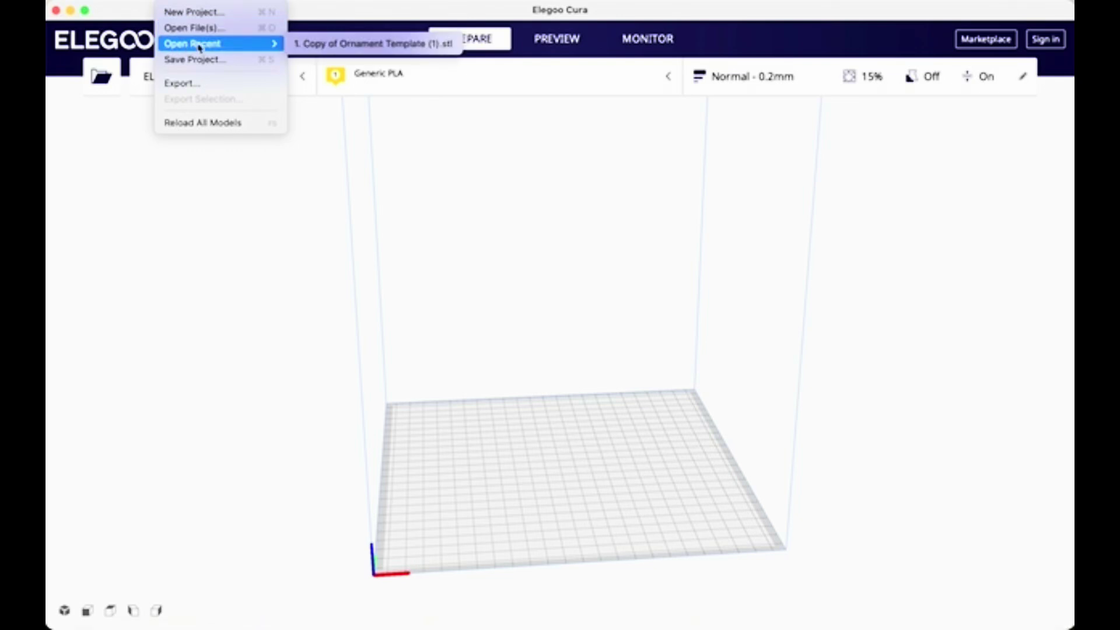
click(304, 45)
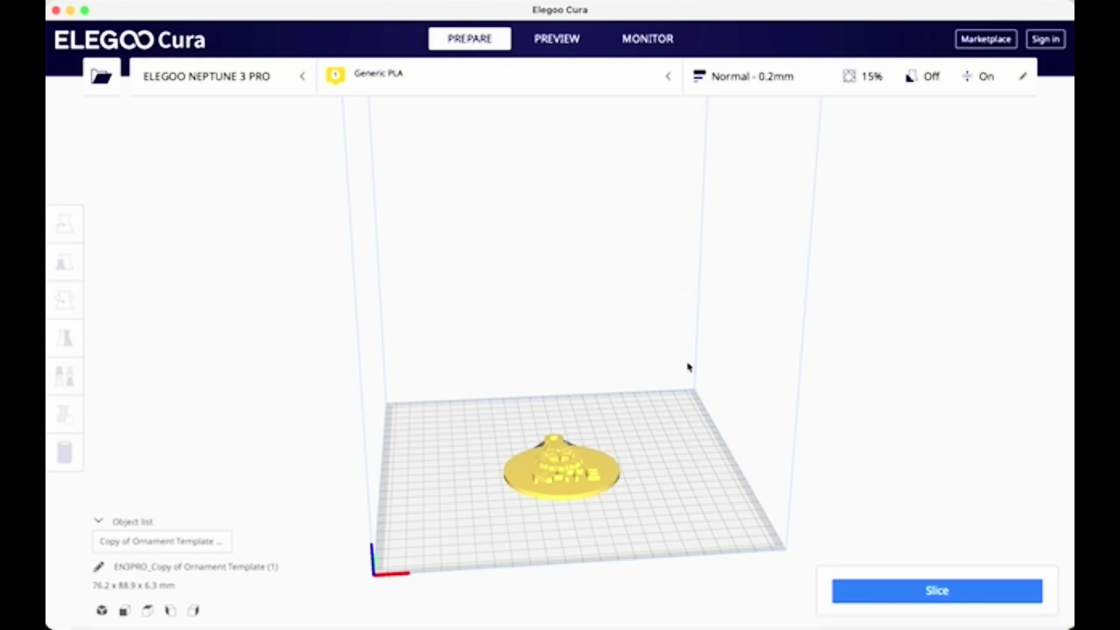
Examine the ornament's placement on the build plate from the front, top, side and 3D views.
click(123, 611)
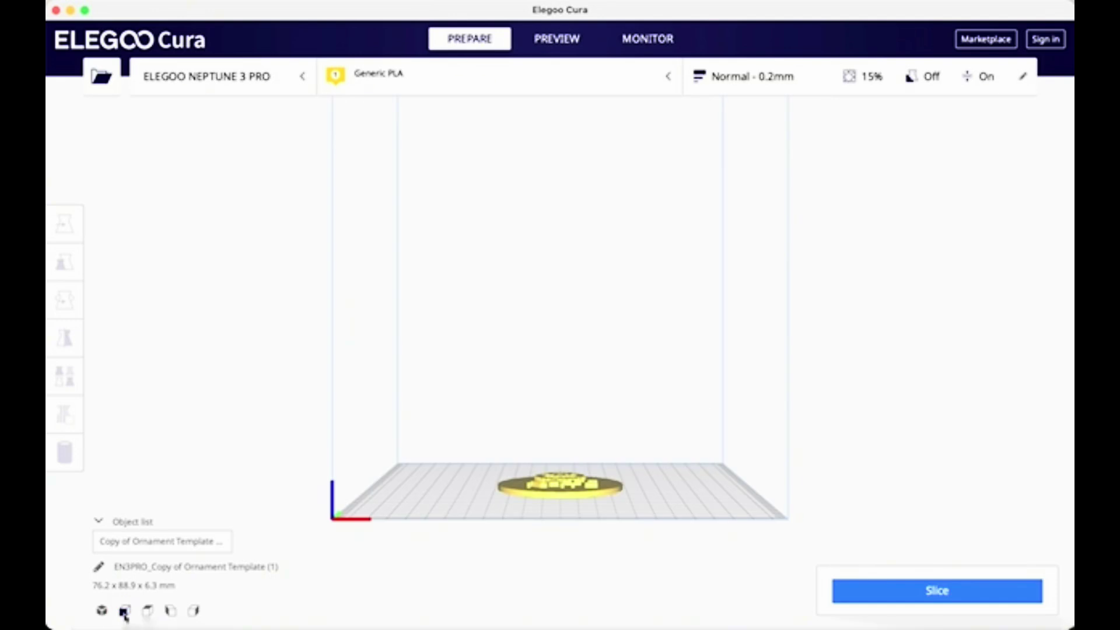
click(148, 612)
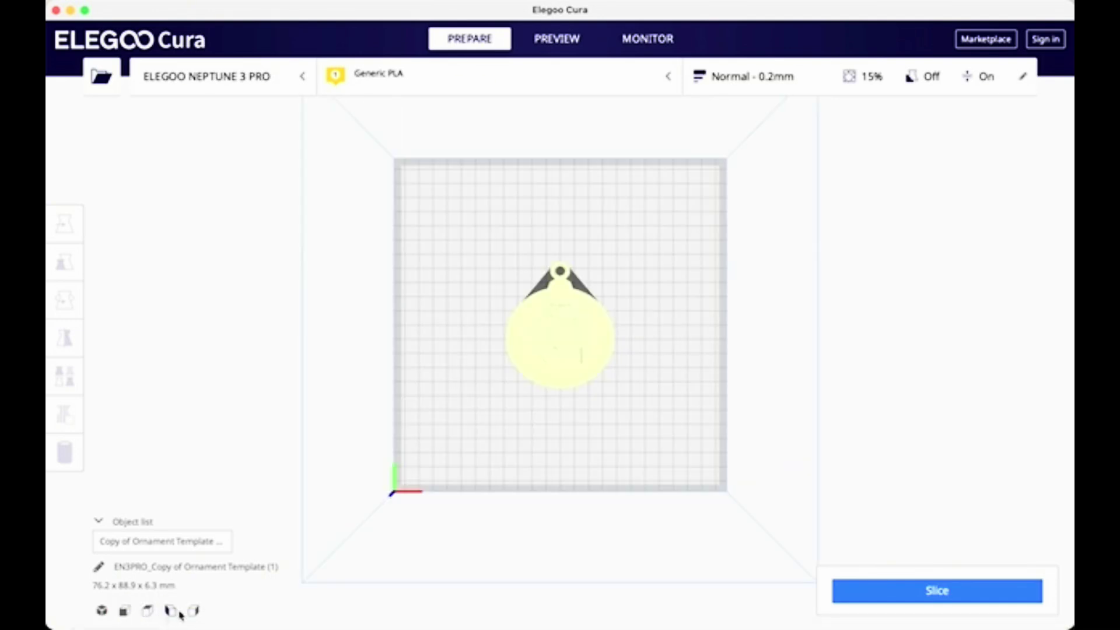
click(170, 612)
click(193, 612)
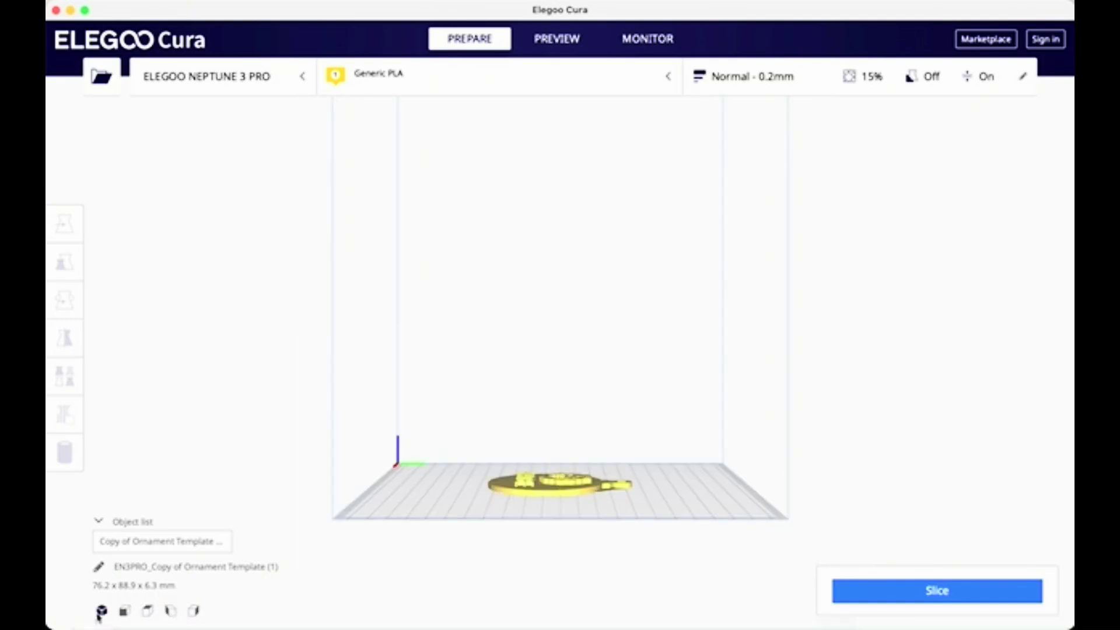
click(101, 610)
click(124, 612)
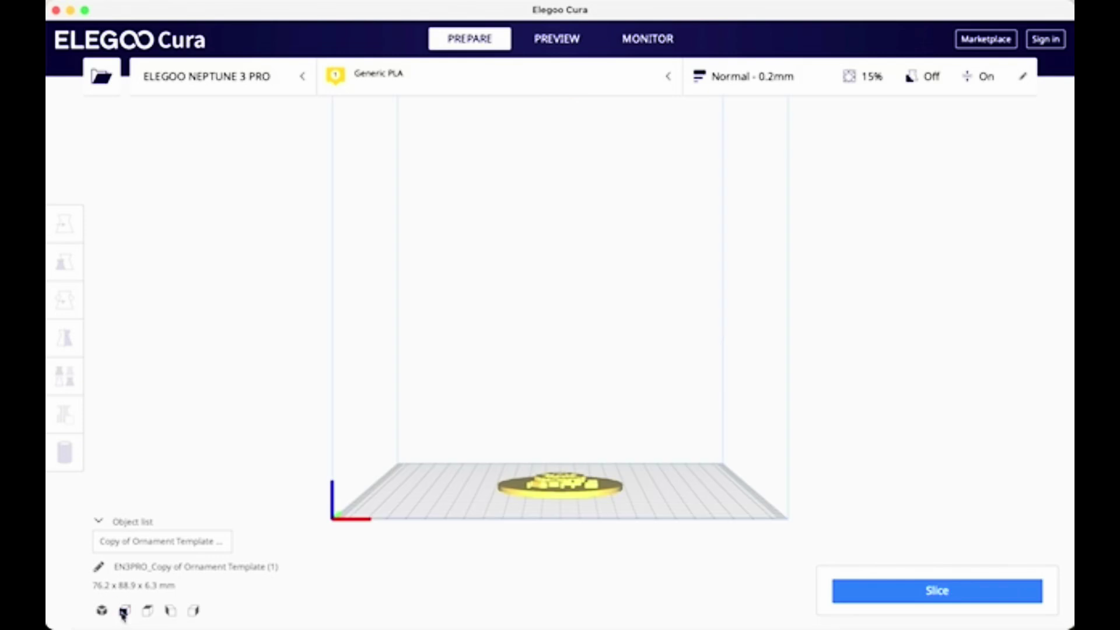
click(148, 611)
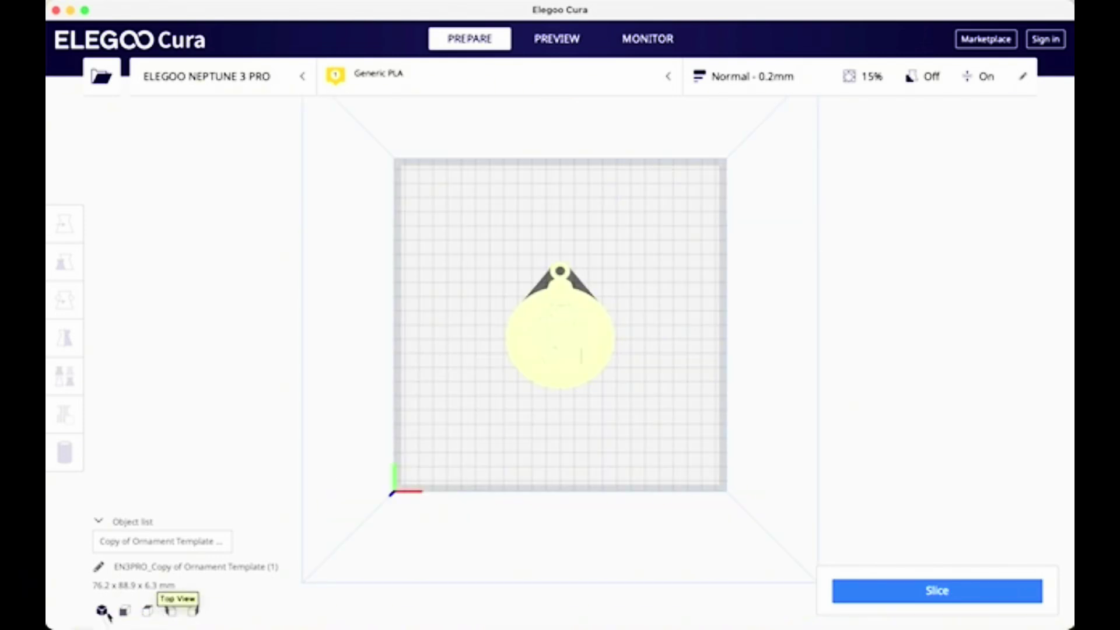
click(102, 610)
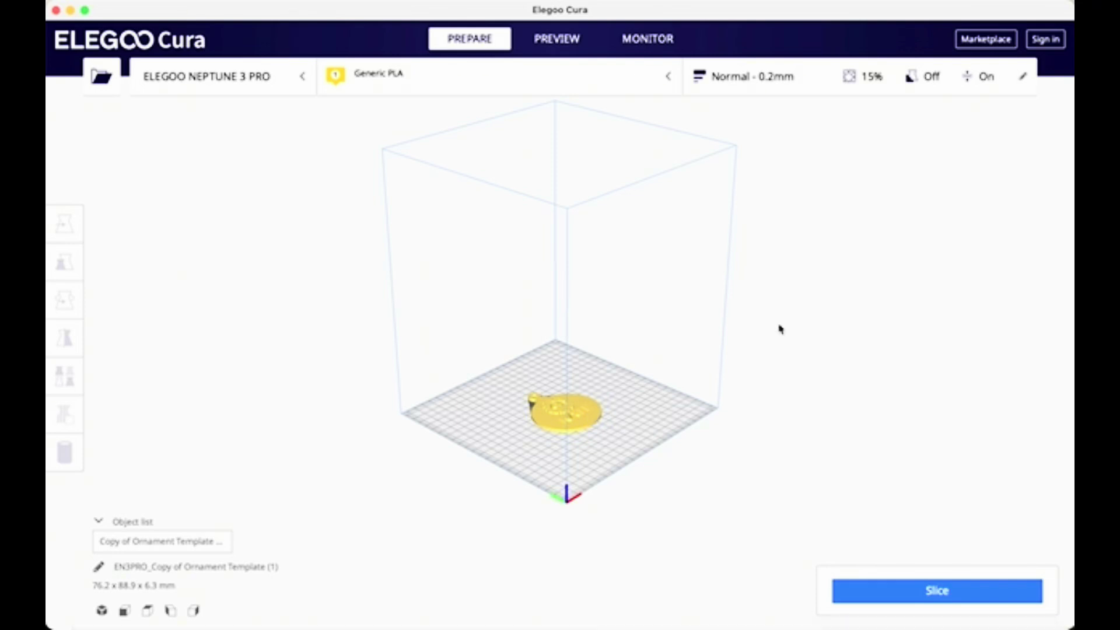
Slice the ornament with the current Normal - 0.2mm profile and start printing it via USB.
click(897, 595)
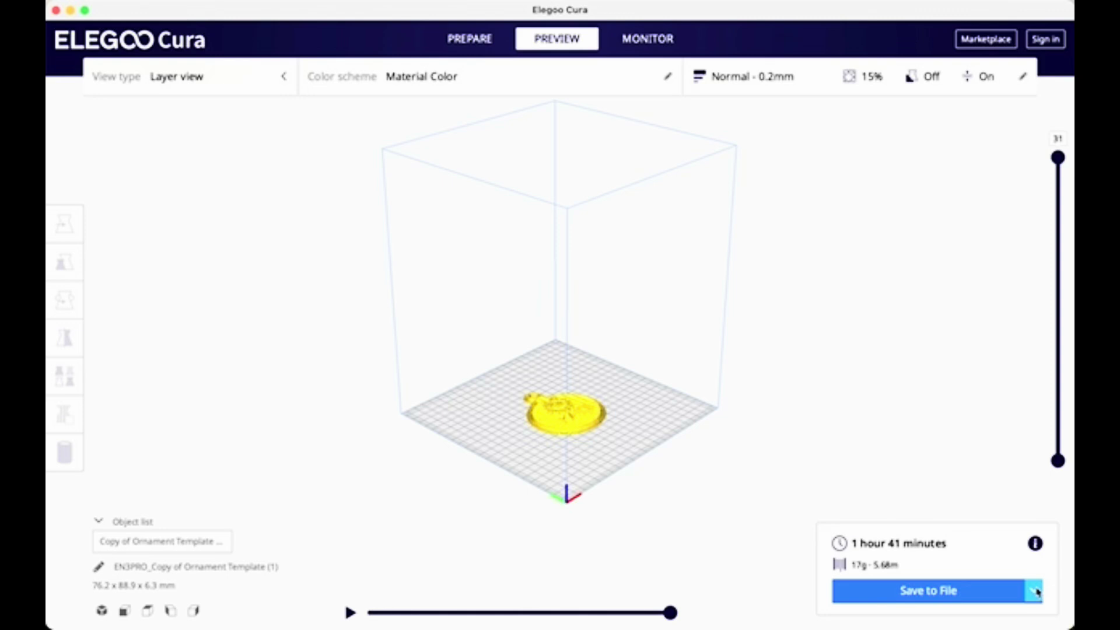
click(1034, 591)
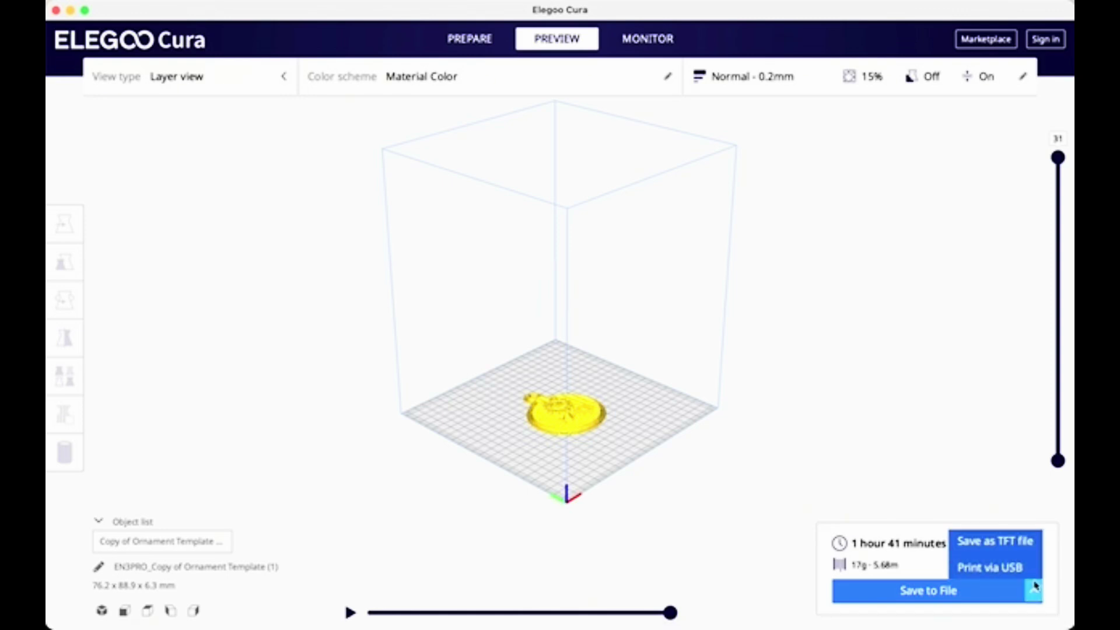
click(1034, 591)
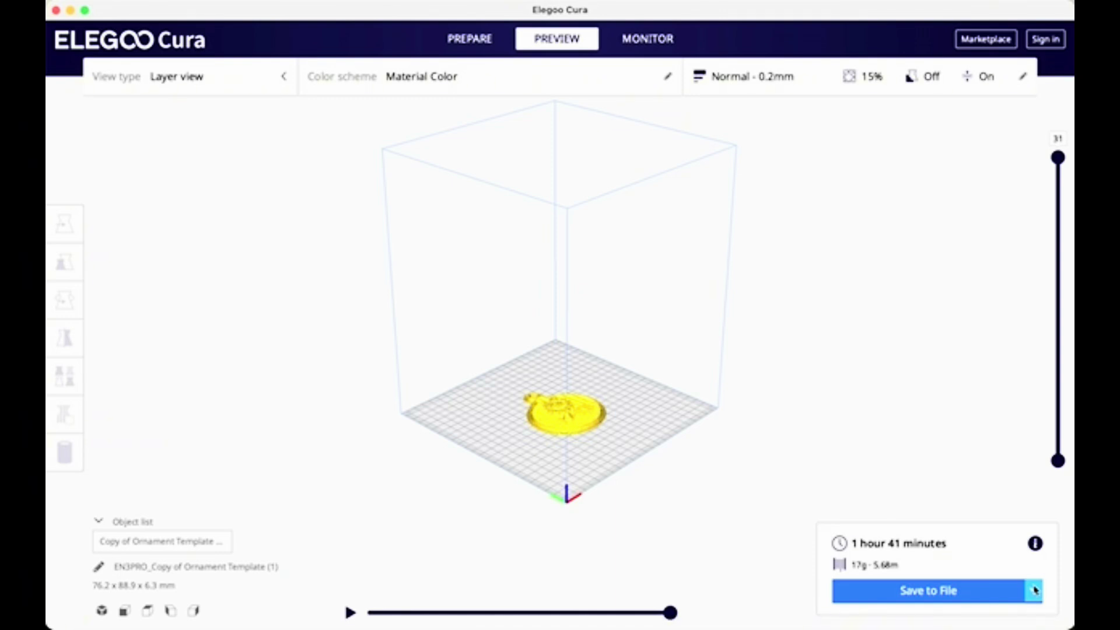
click(1035, 591)
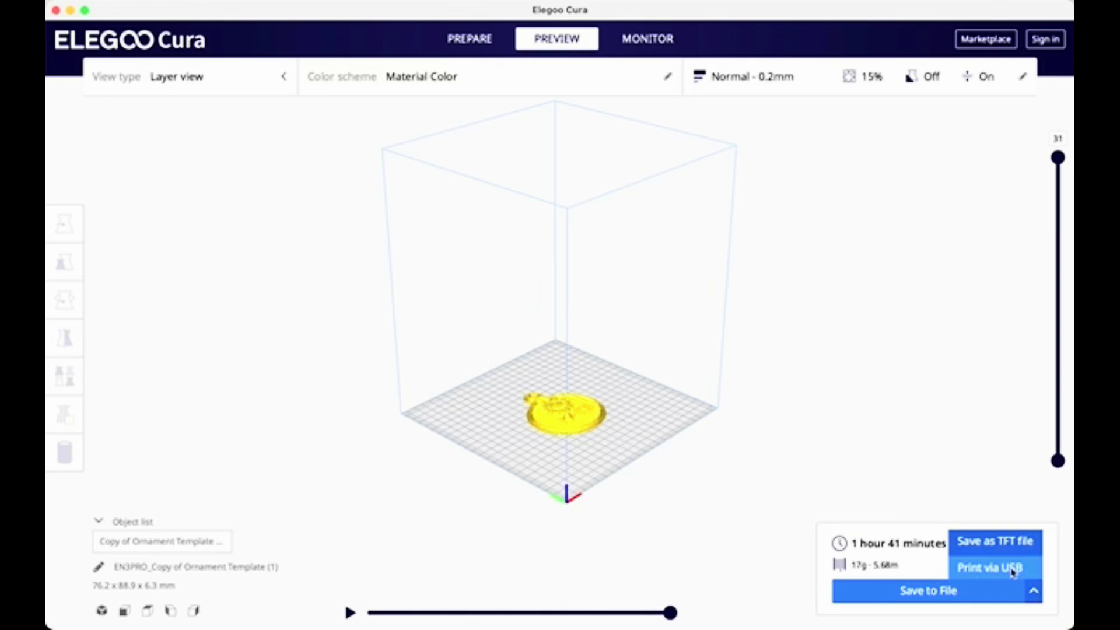
click(1013, 569)
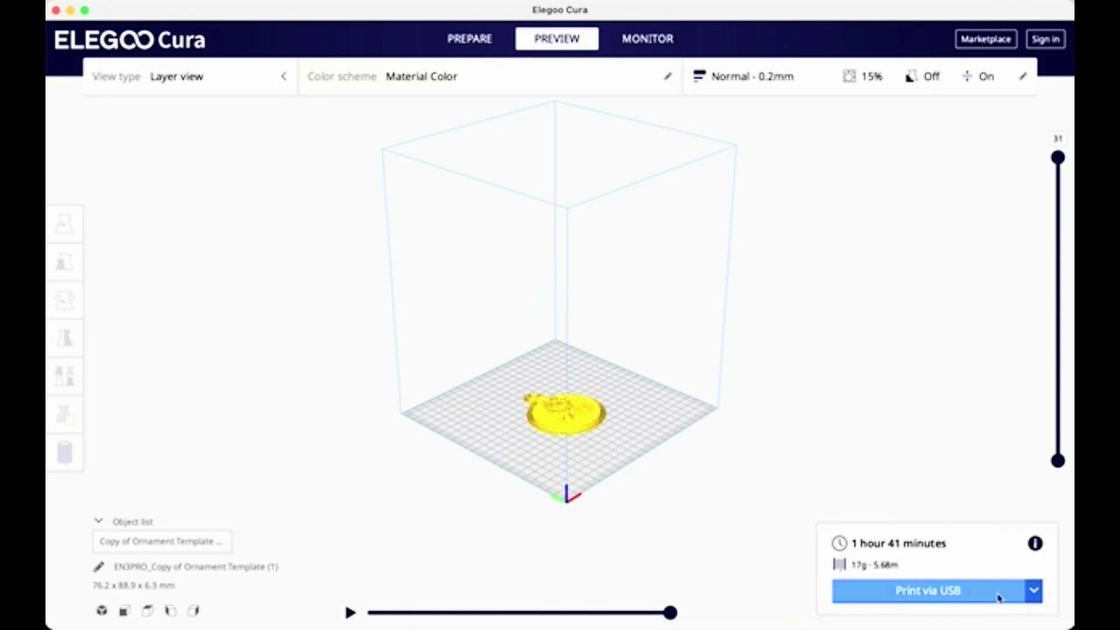
click(997, 597)
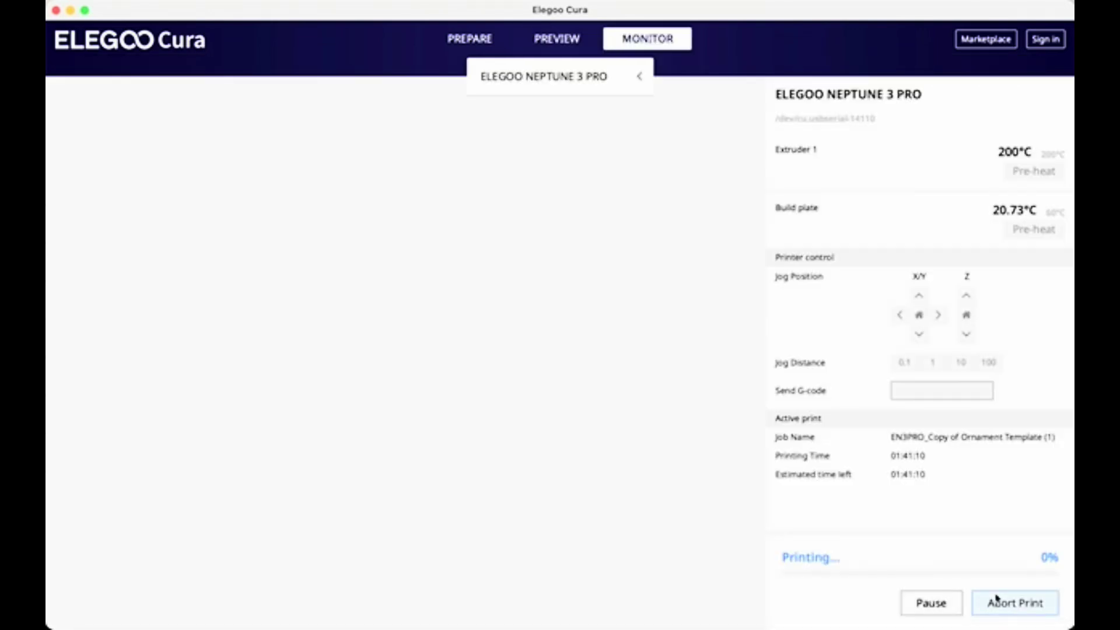